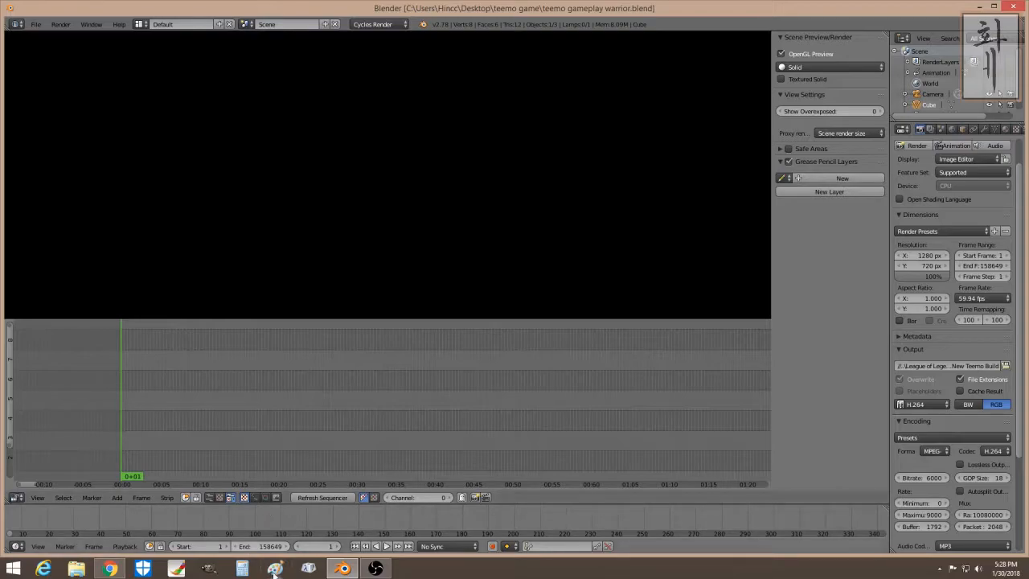
Step: Switch to Paint and draw a black-filled rectangle of about 181 × 205 px in the upper-left corner of the canvas
click(275, 569)
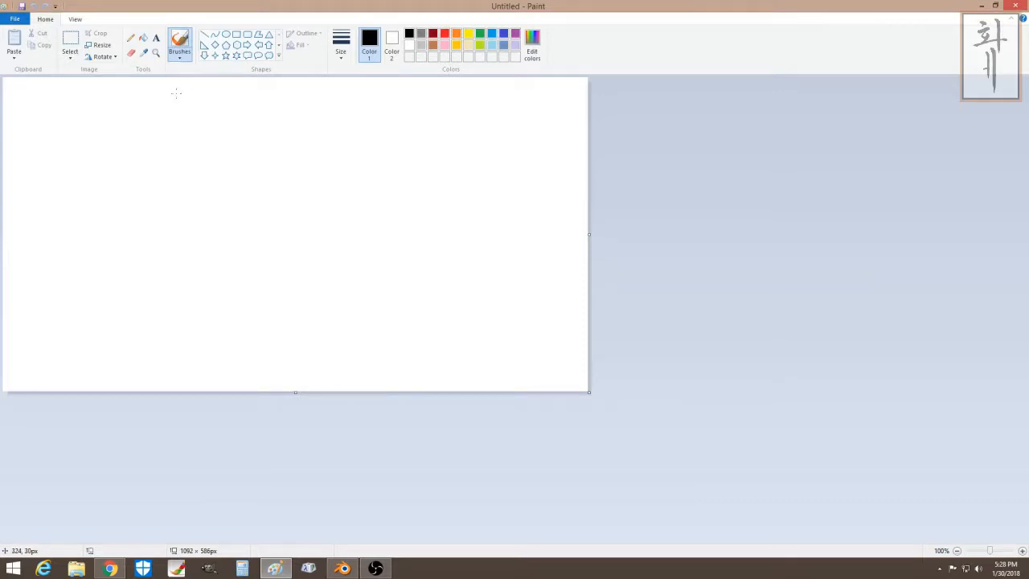
click(236, 35)
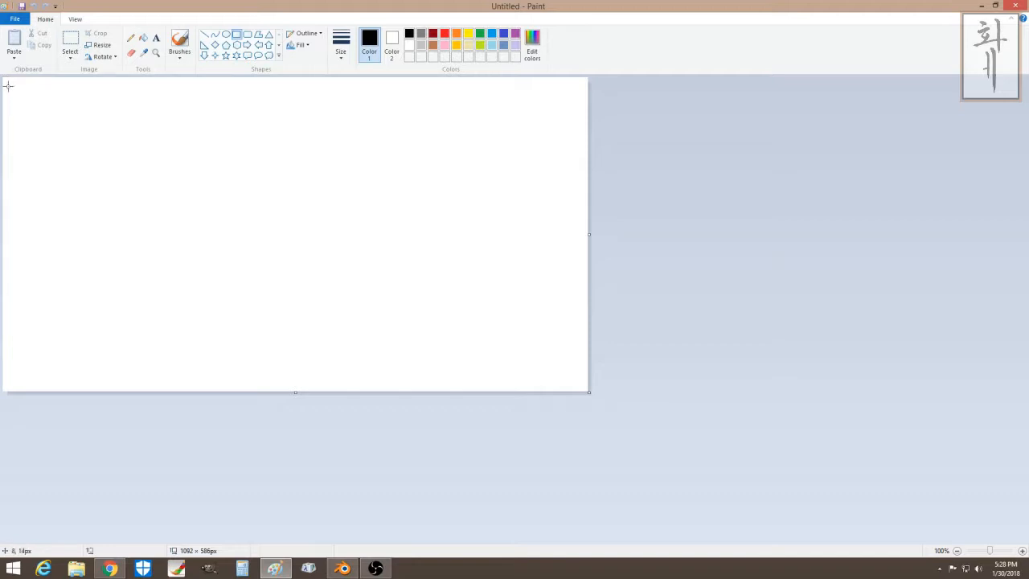
drag(102, 187, 6, 79)
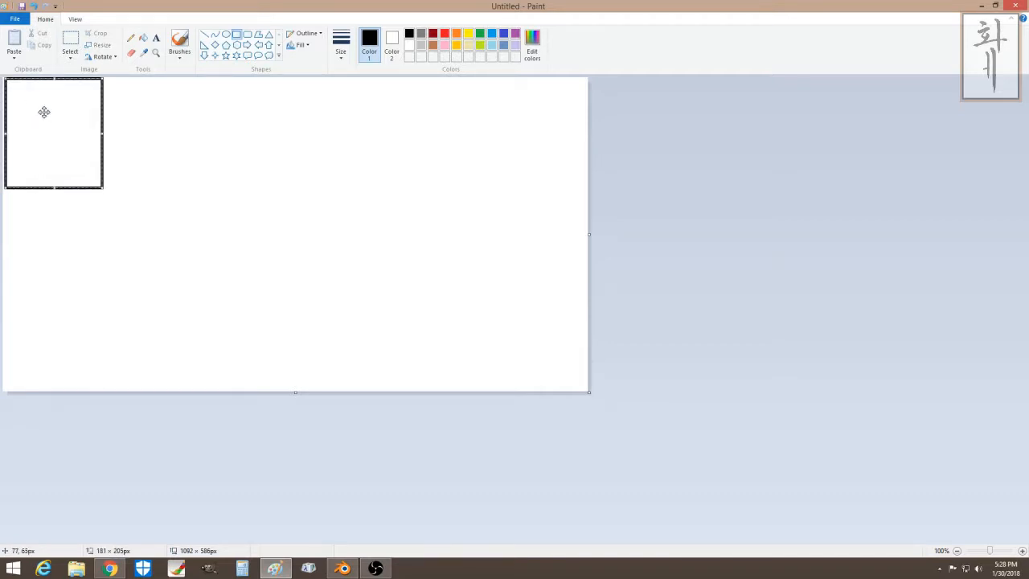
click(161, 120)
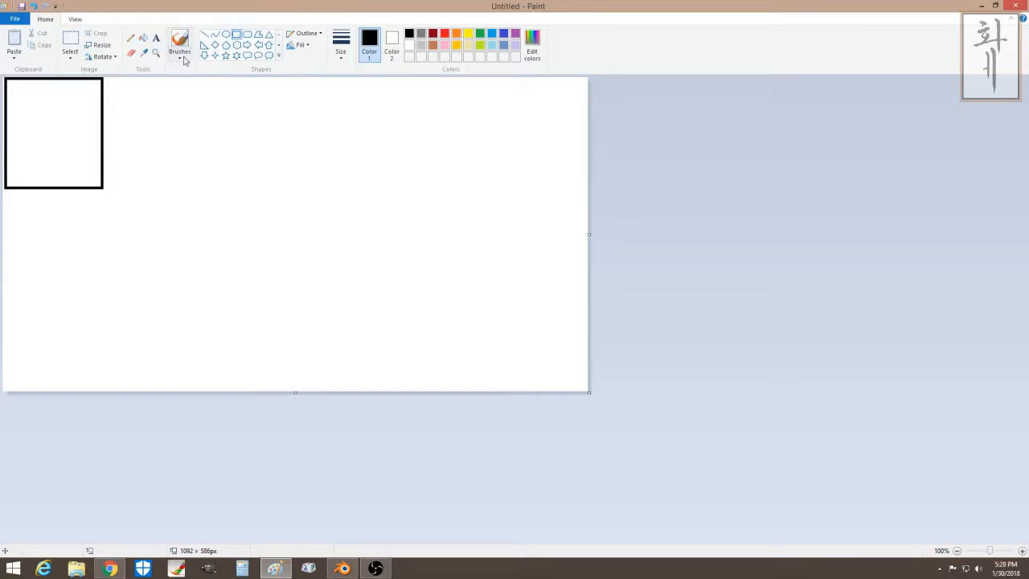
click(144, 37)
click(77, 114)
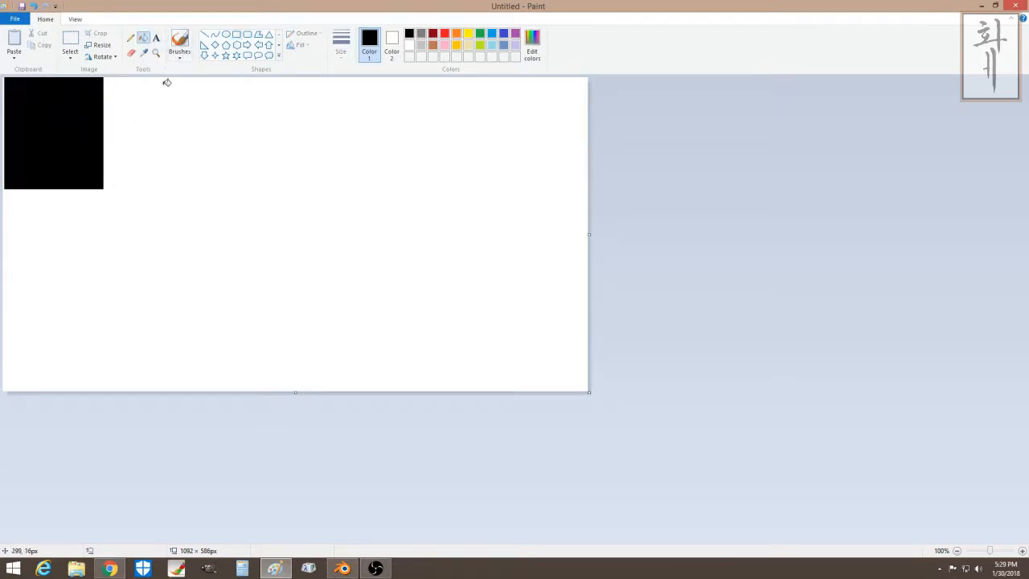
Step: Add a white letter "T" in 48-point Impact and centre it horizontally on the black rectangle
click(156, 38)
drag(14, 112, 83, 167)
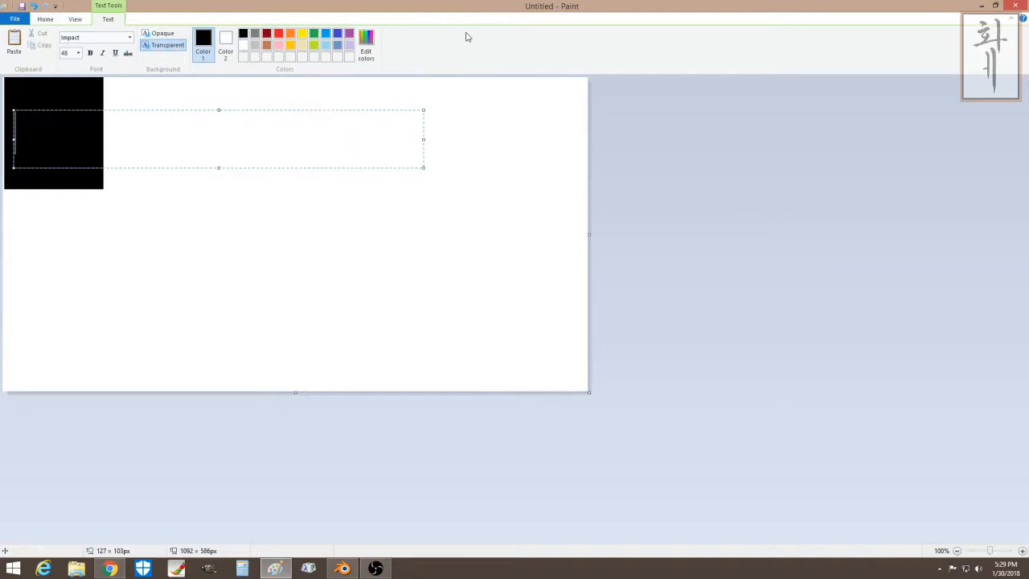
click(245, 45)
text(T)
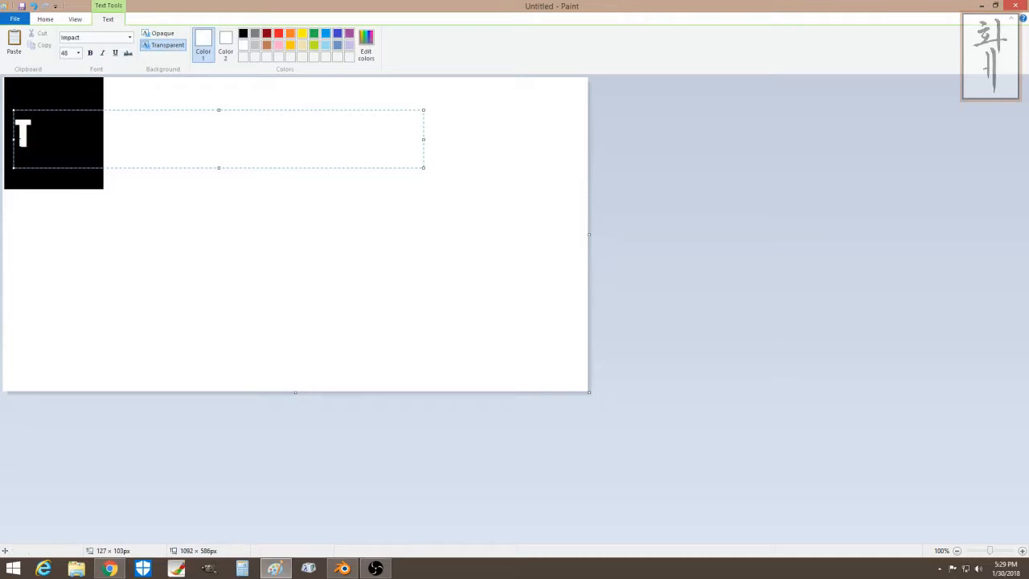
drag(13, 139, 42, 140)
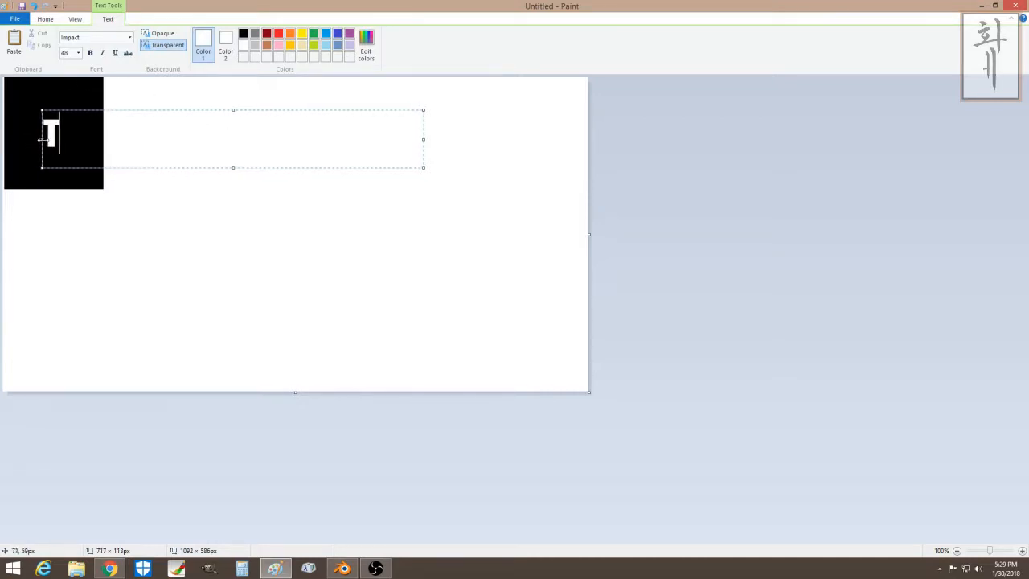
click(83, 200)
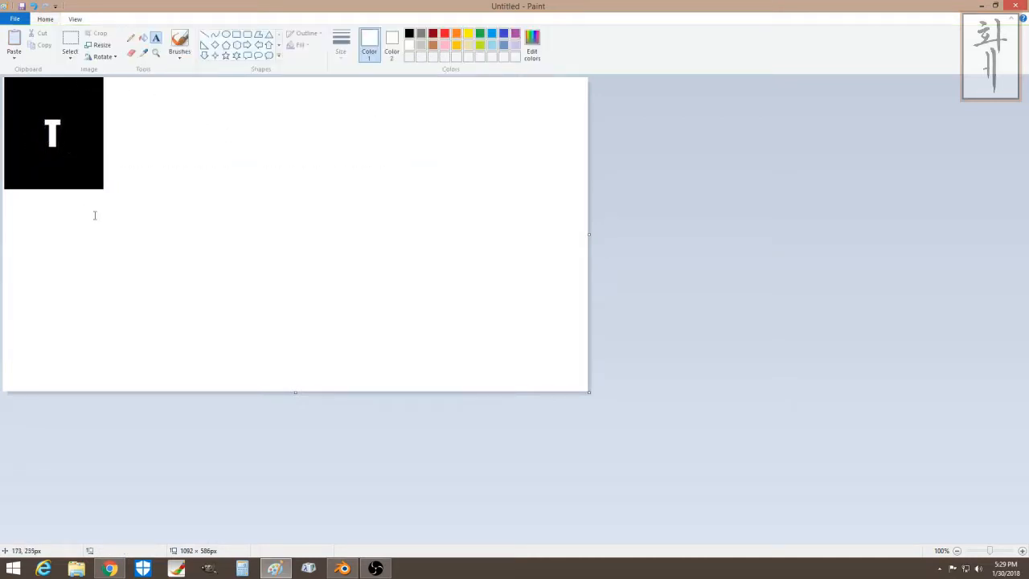
click(143, 206)
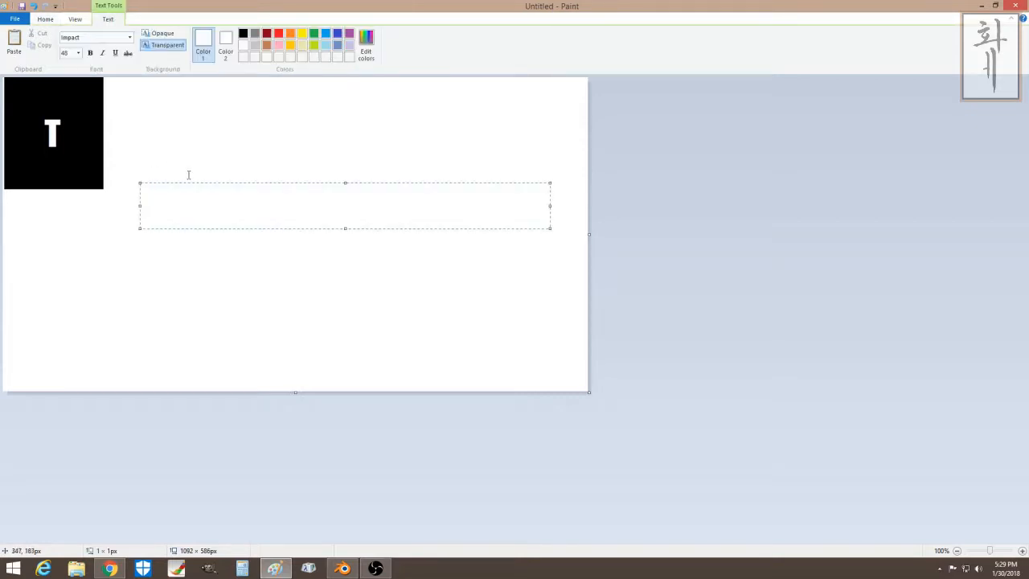
click(189, 144)
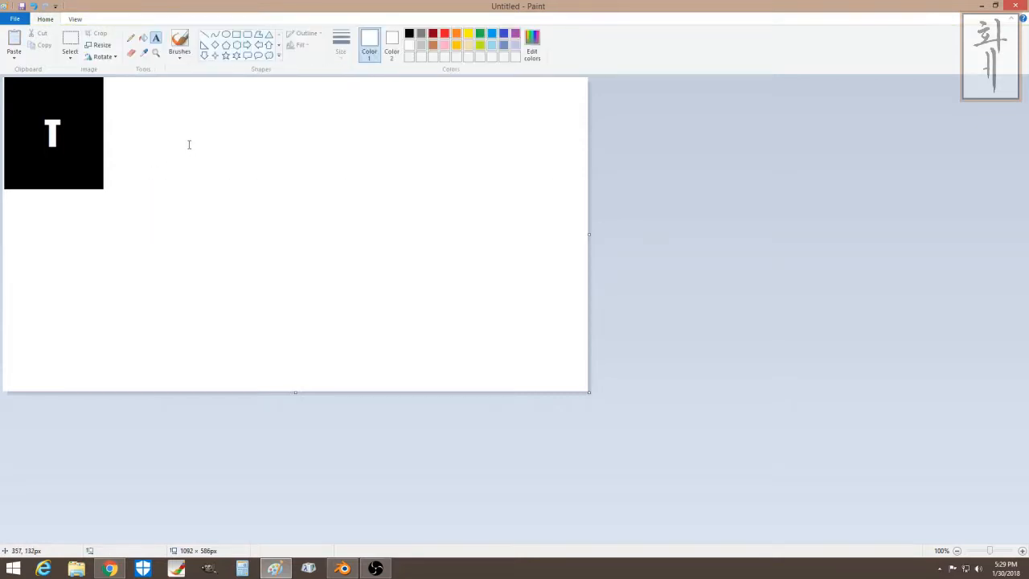
click(145, 38)
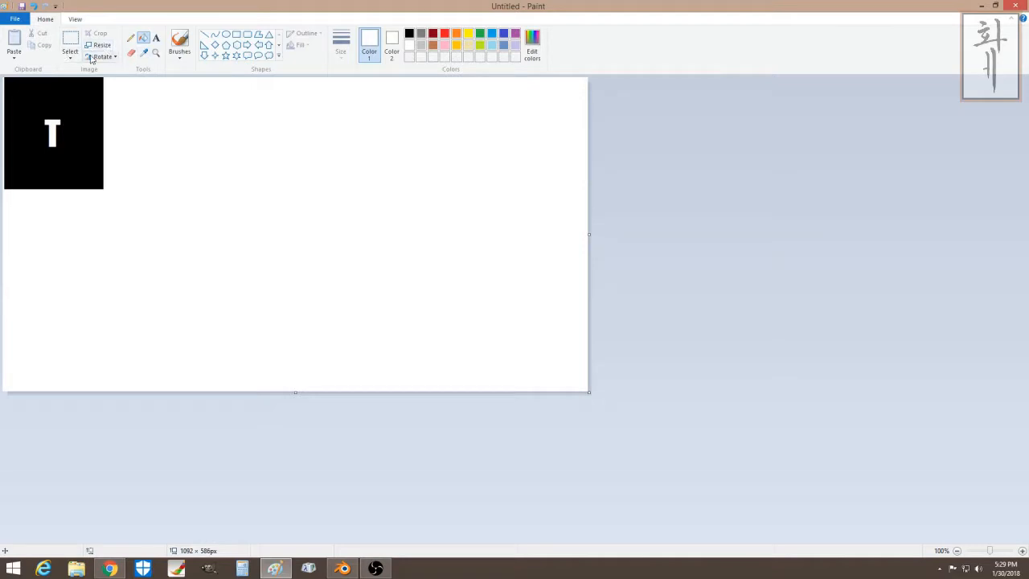
click(157, 39)
Step: Reduce the canvas to about 352 × 338 px and save the picture as a PNG named "logo" on the Desktop
drag(592, 394, 105, 191)
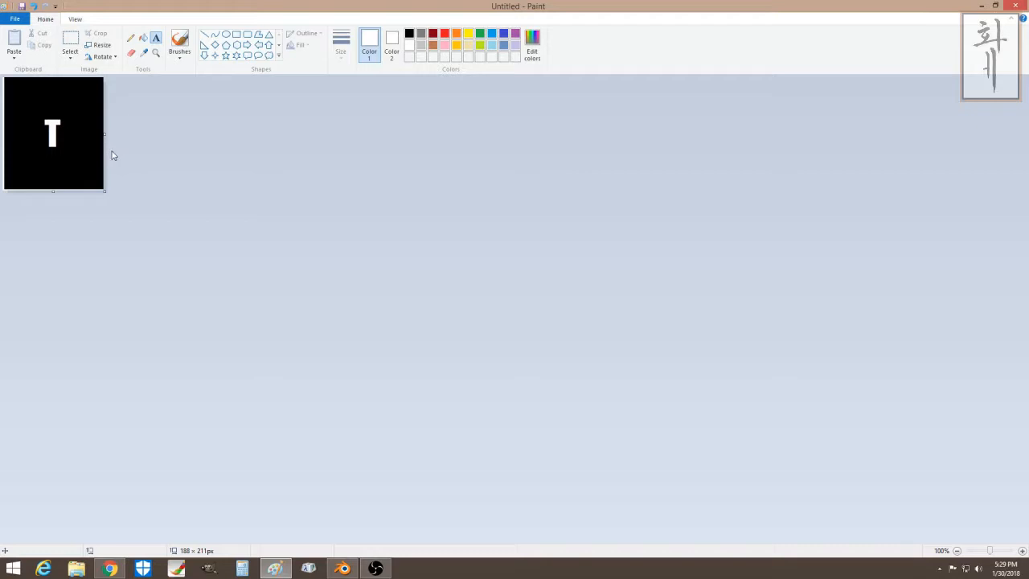
drag(104, 193, 193, 260)
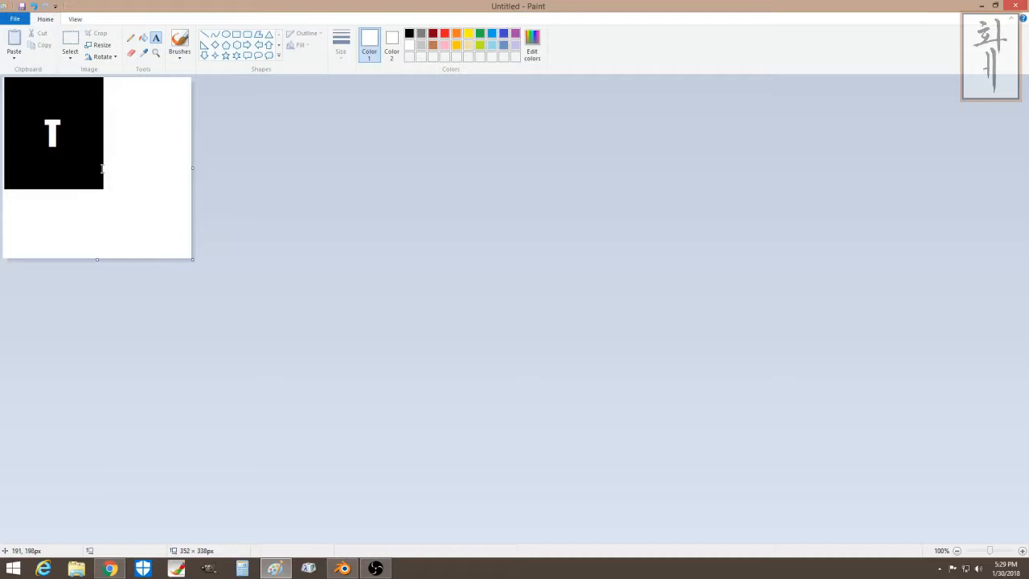
click(15, 18)
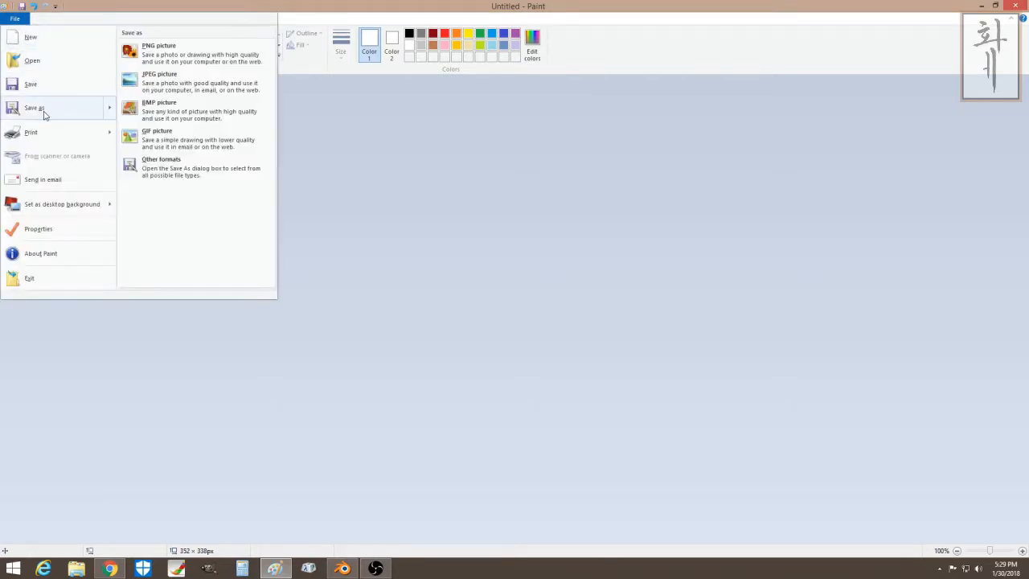
click(35, 107)
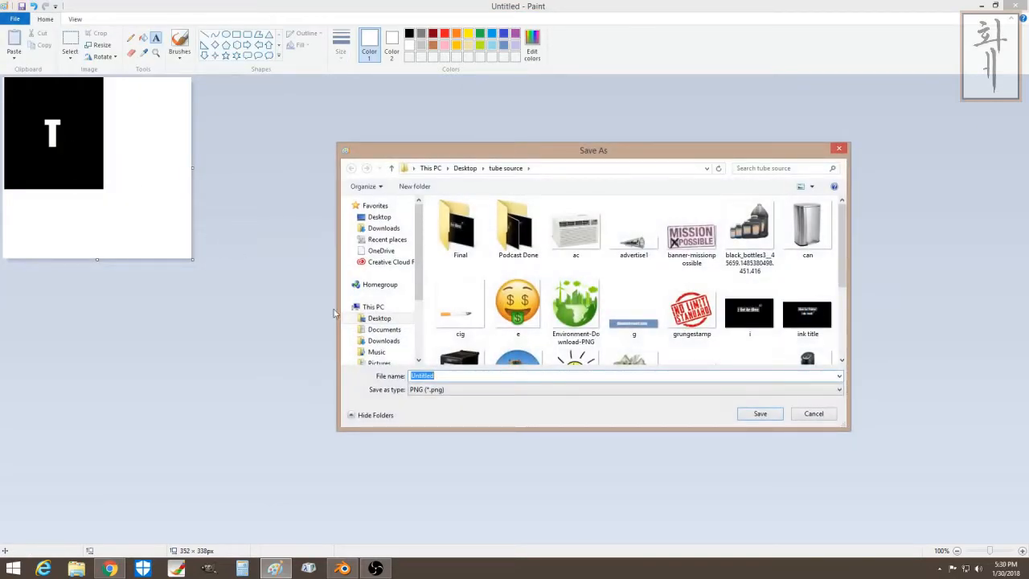
text(logo)
click(392, 319)
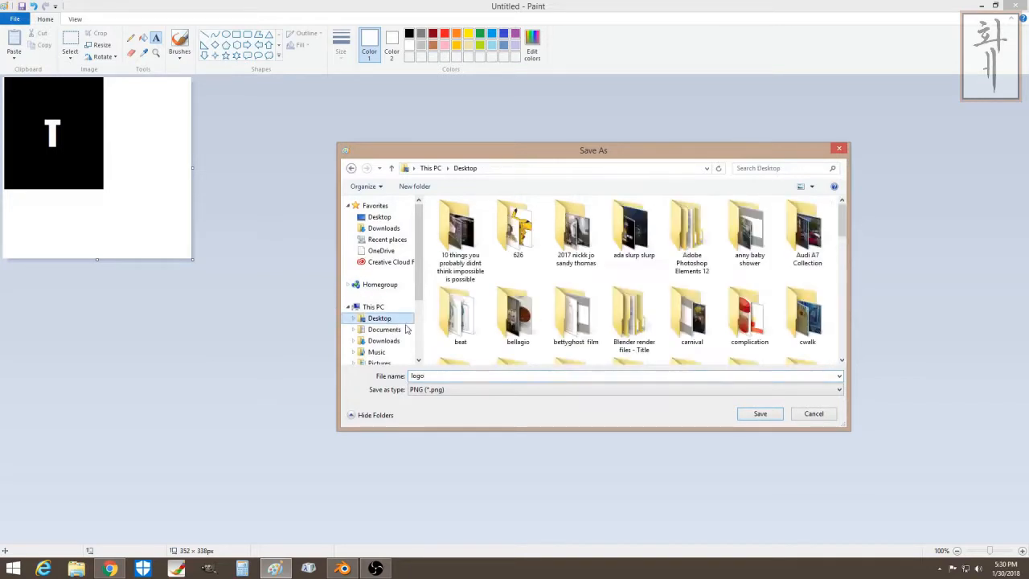
click(755, 416)
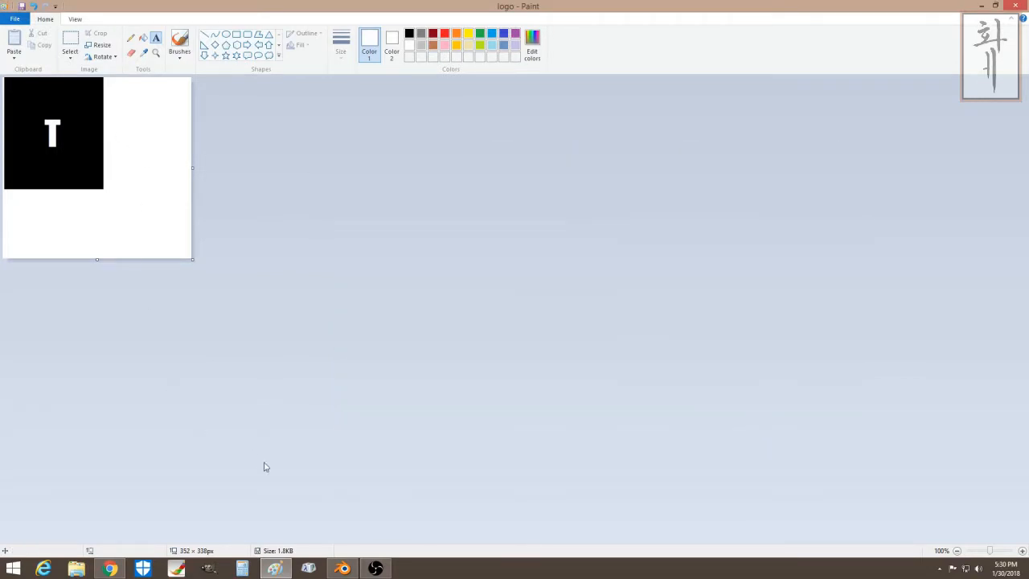
Step: Switch to Blender and add the movie "Spring Festival of LXs (SF10) 2015 song.mp4" to the sequencer
click(342, 568)
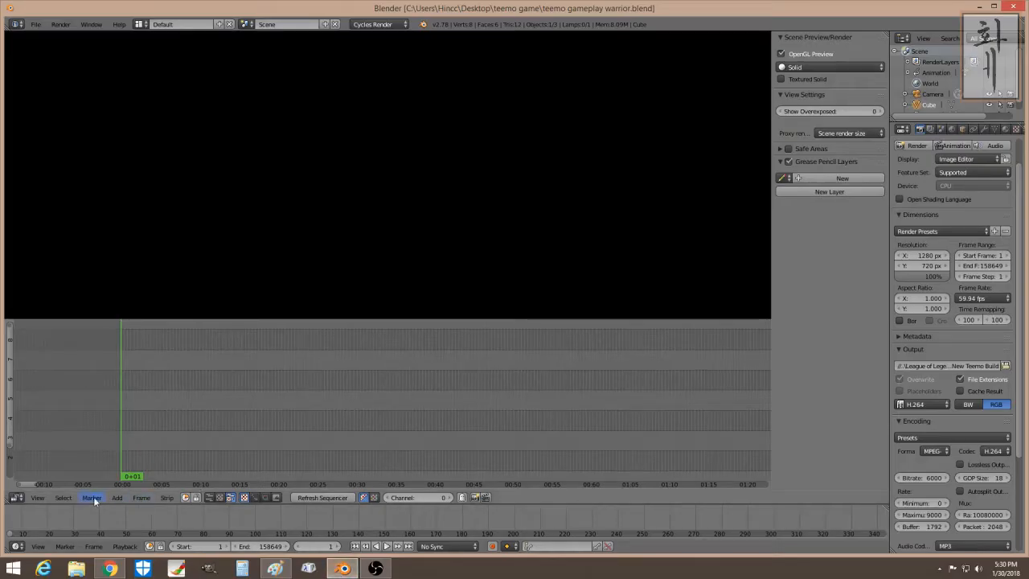
click(118, 497)
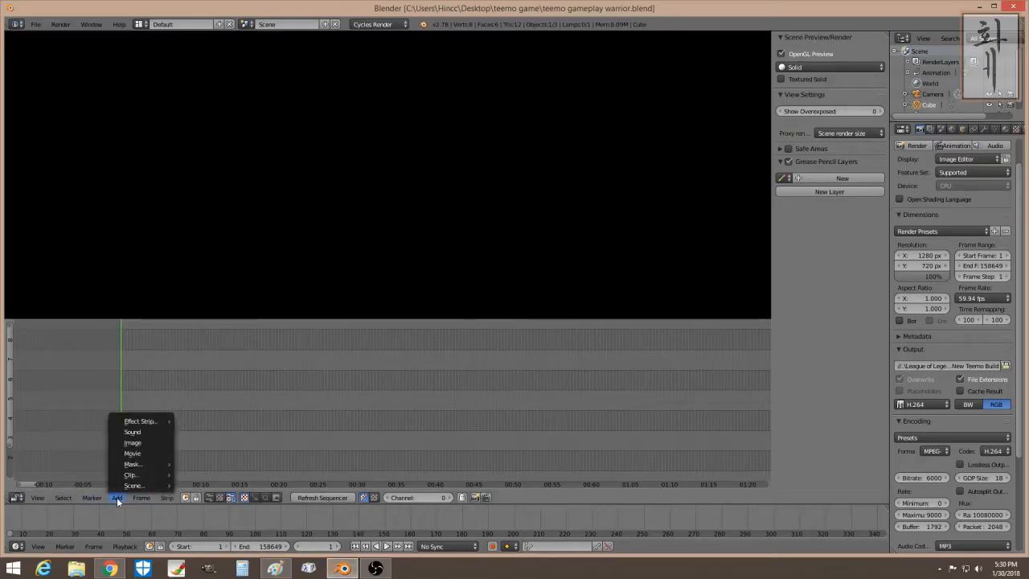
click(133, 453)
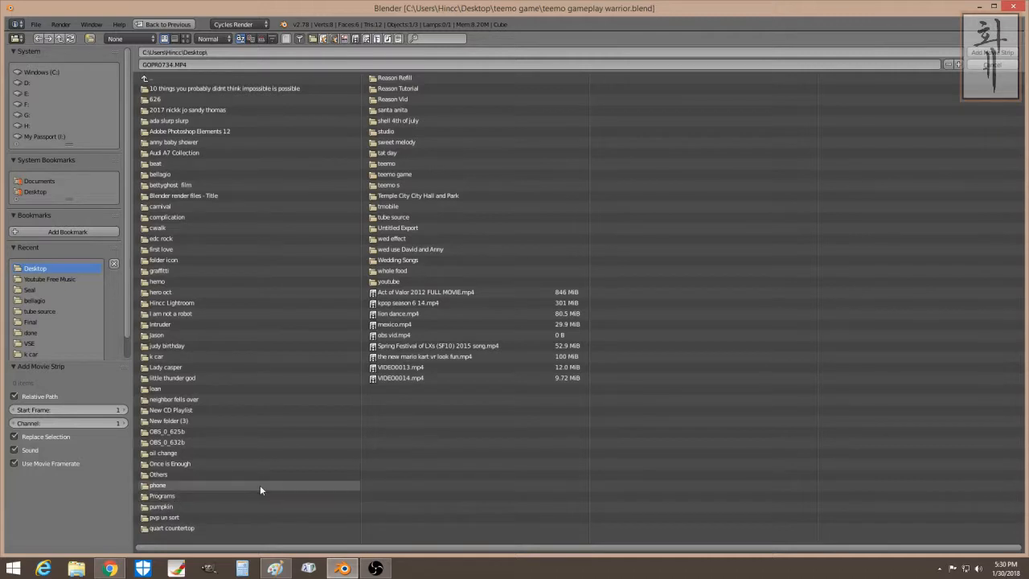
click(418, 345)
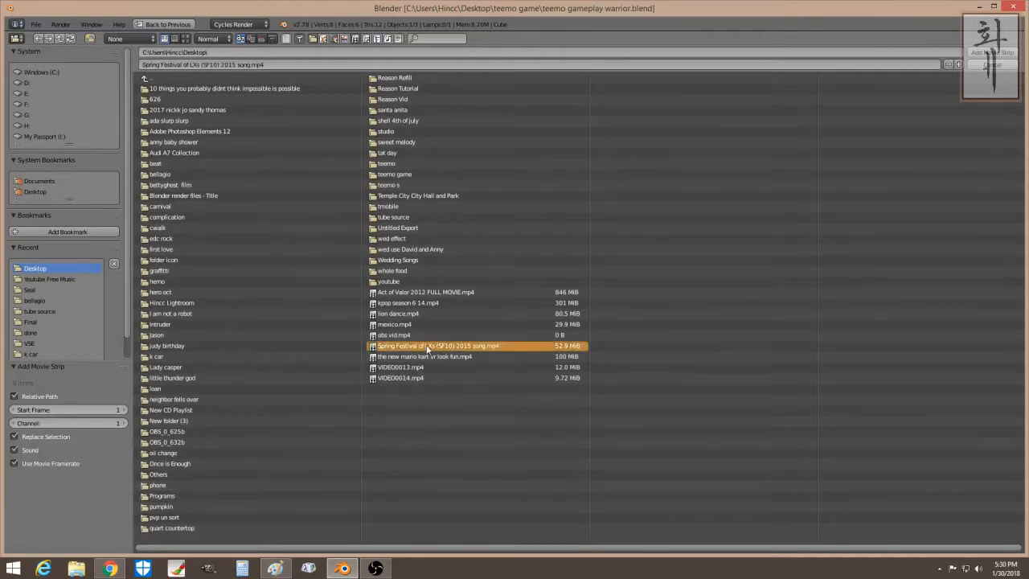
click(993, 52)
Step: Move the playhead to frame 23 and add logo.png from the Desktop as an image strip there
click(158, 424)
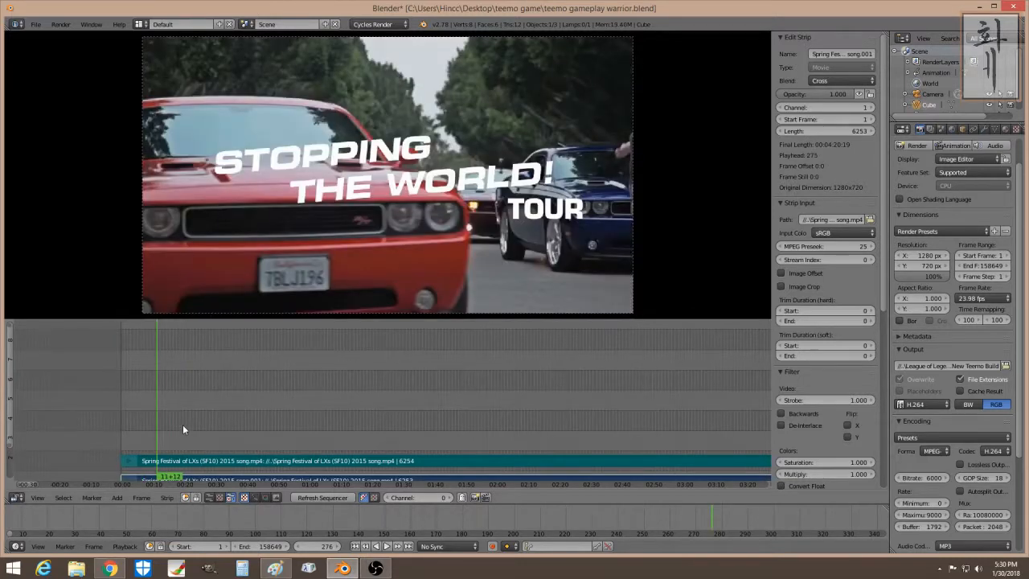
click(137, 421)
click(129, 422)
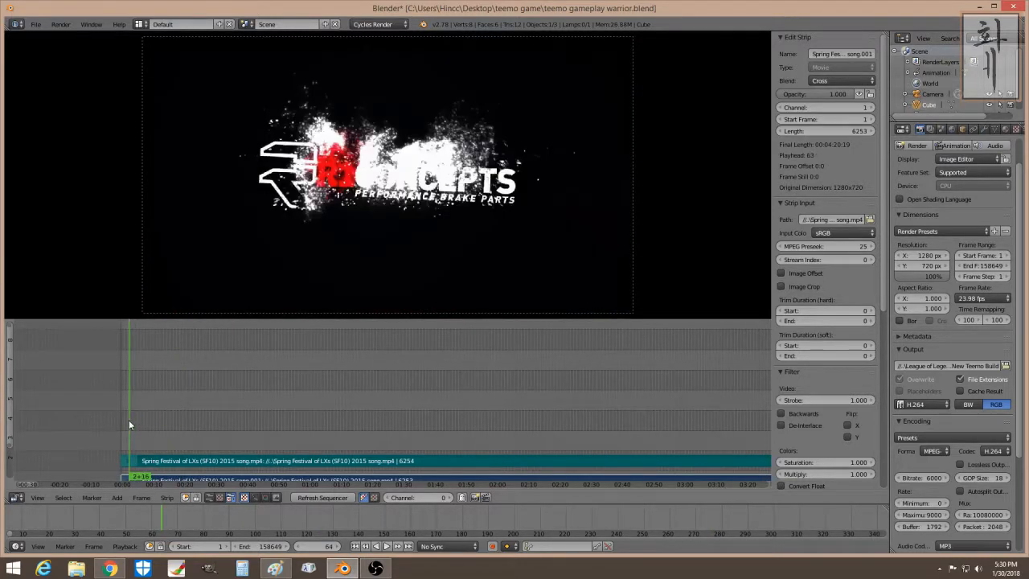
click(123, 422)
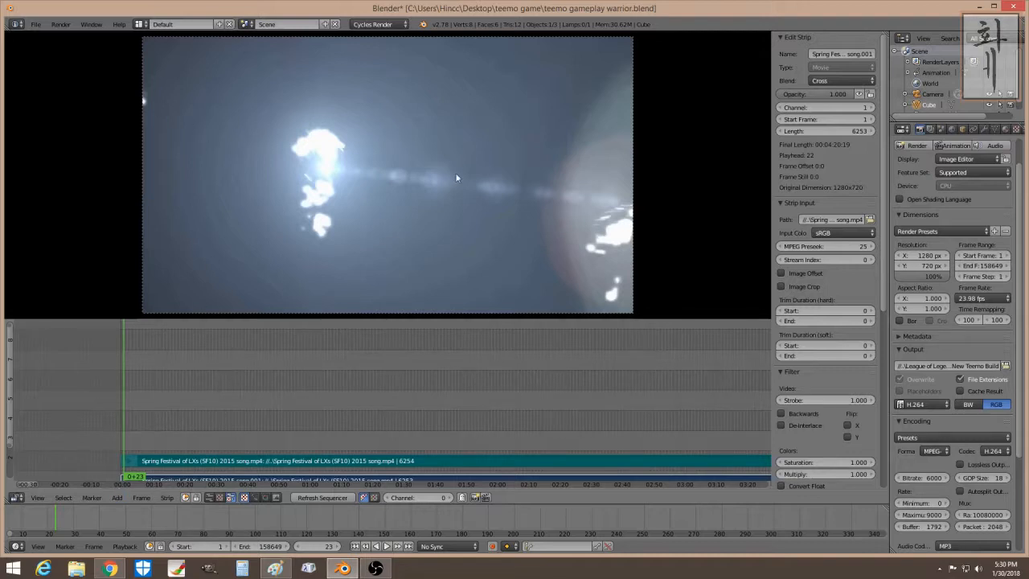
click(118, 498)
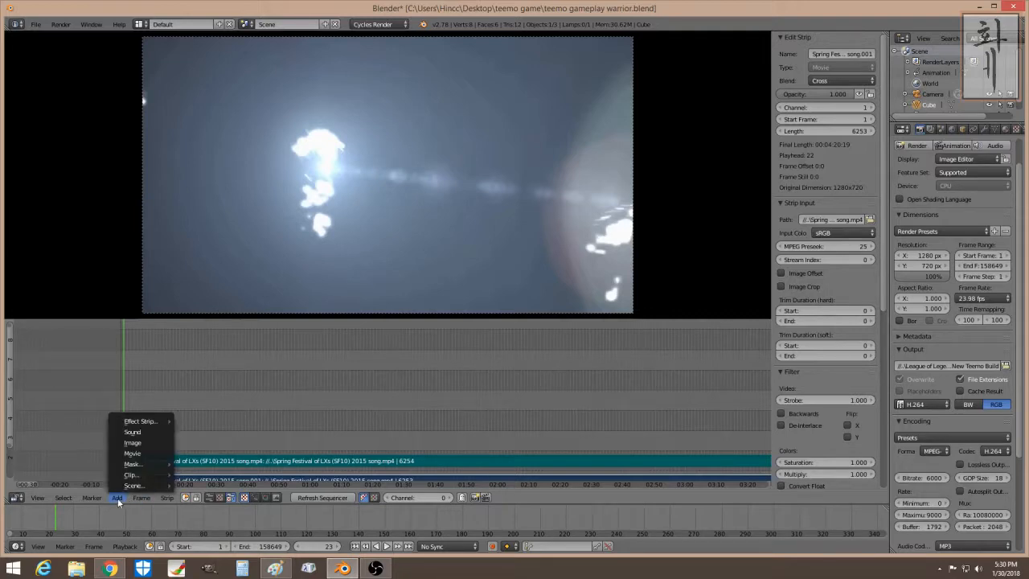
click(143, 445)
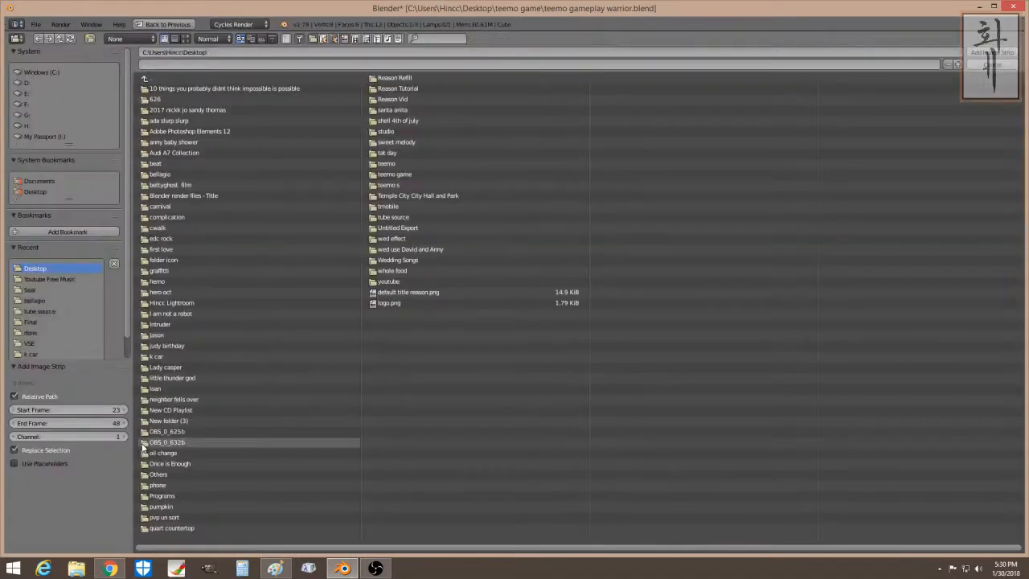
click(392, 304)
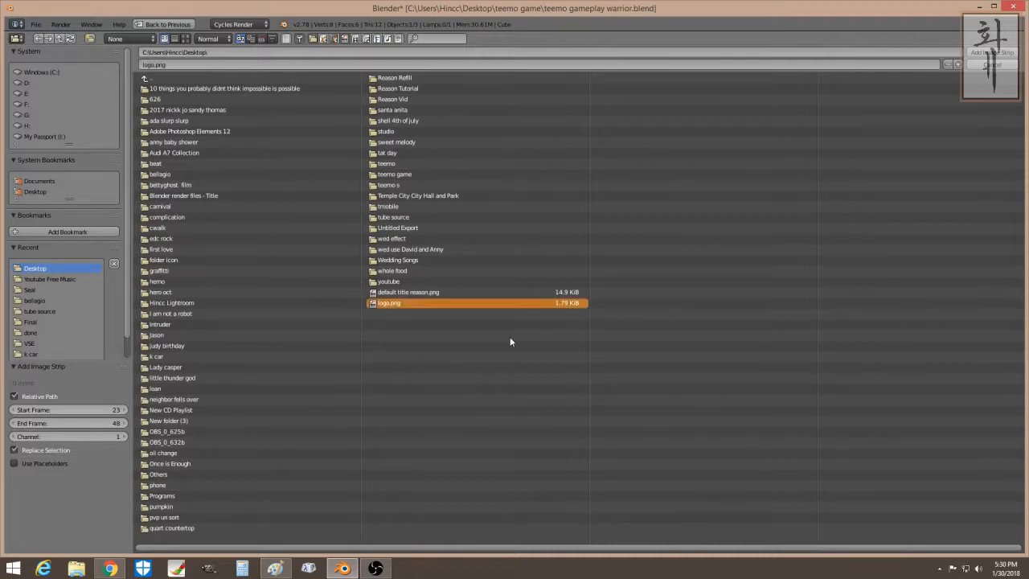
click(982, 53)
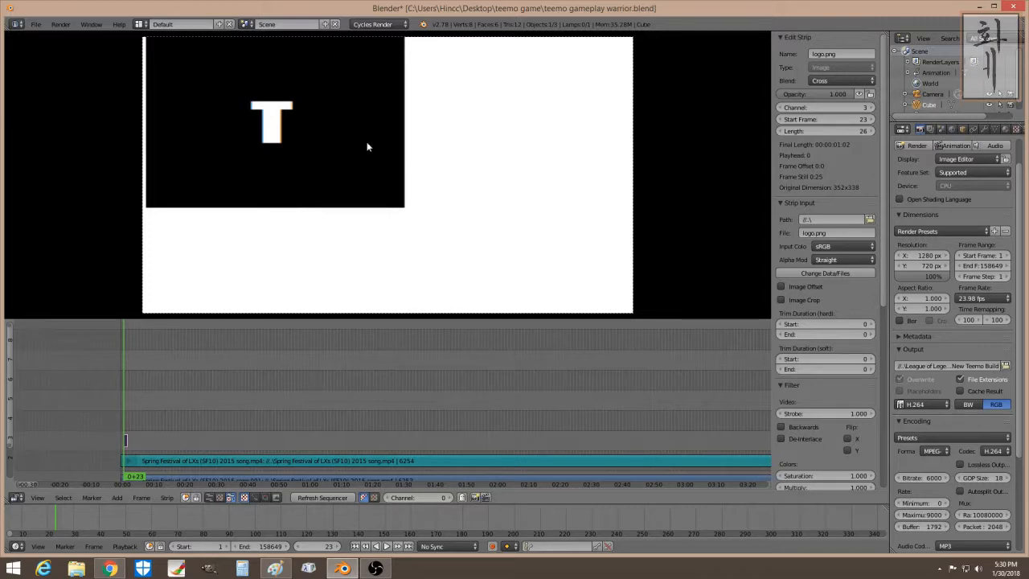
Step: Enable Image Offset for the logo strip and extend its length to 4822 frames
click(805, 287)
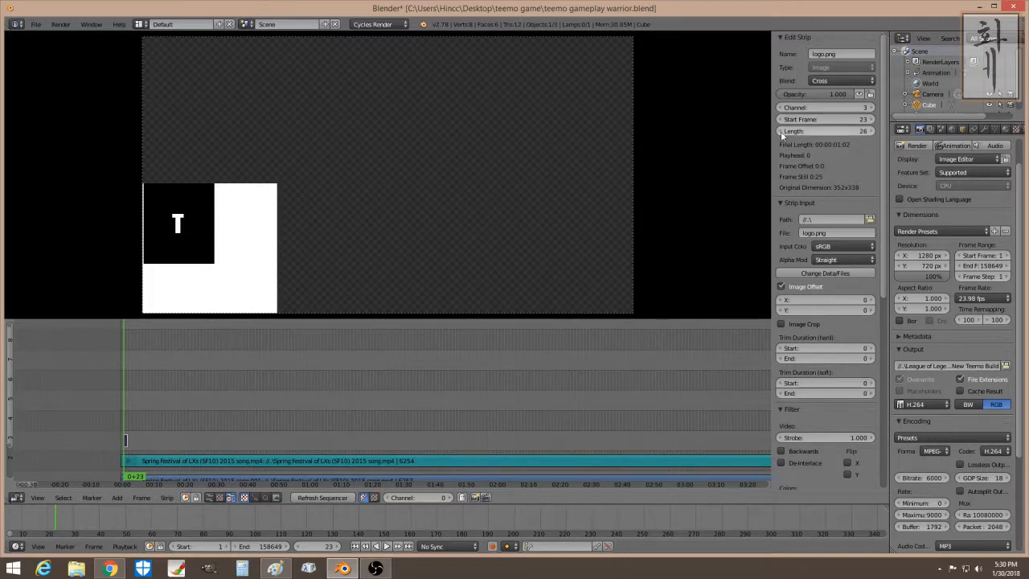
drag(829, 131, 861, 131)
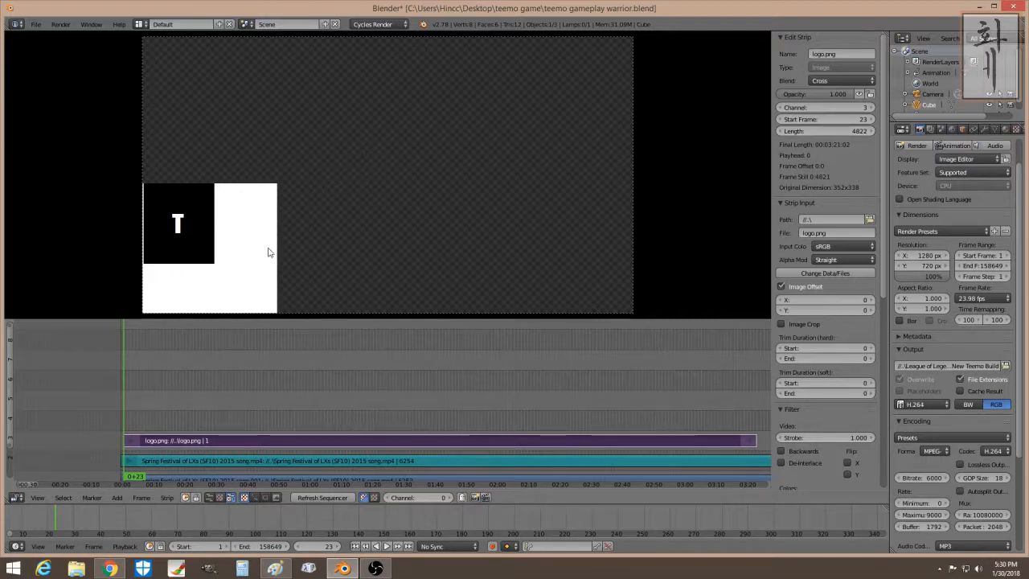
Step: Set the logo strip's blend mode to Alpha Over and its vertical image offset to 360
click(839, 80)
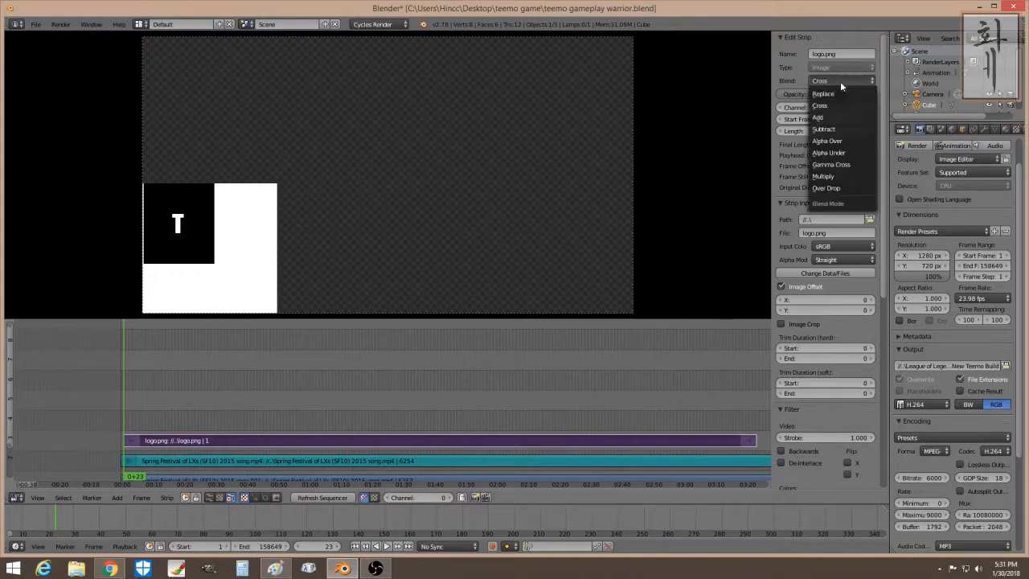
click(848, 143)
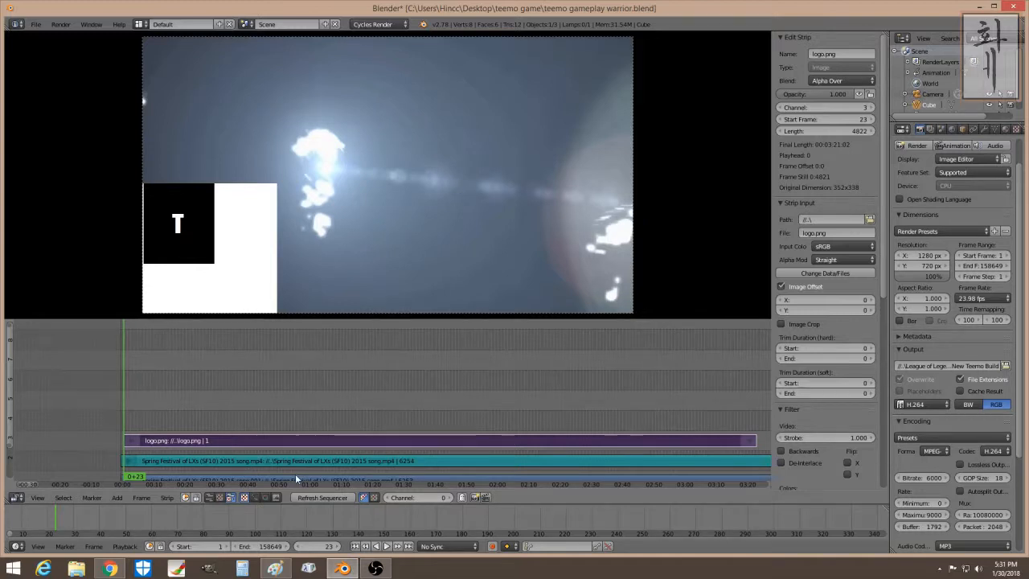
drag(815, 310, 893, 310)
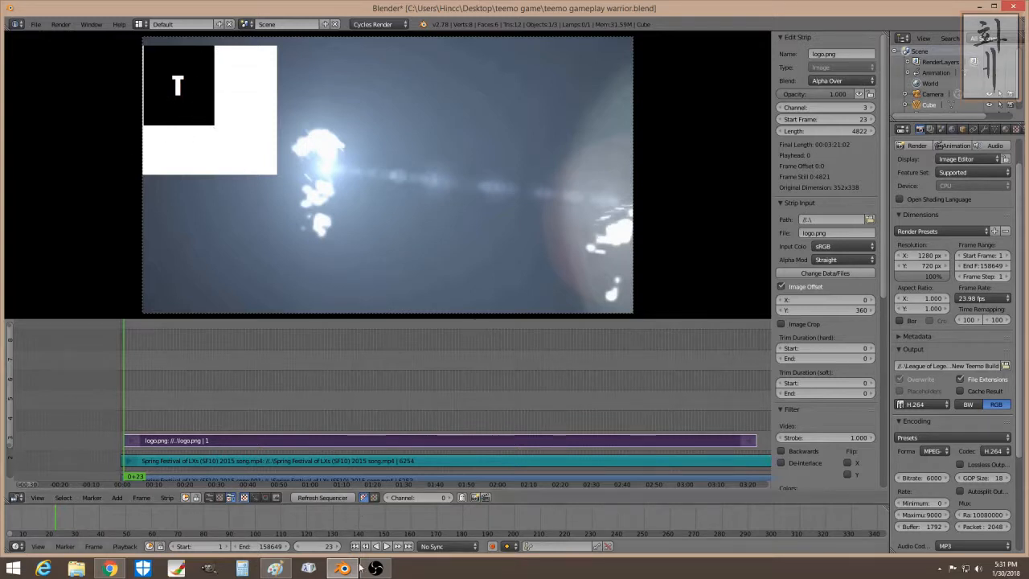
Step: Switch to Paint, trim the logo canvas to about 188 × 211 px, save it, and refresh the sequencer in Blender
click(275, 568)
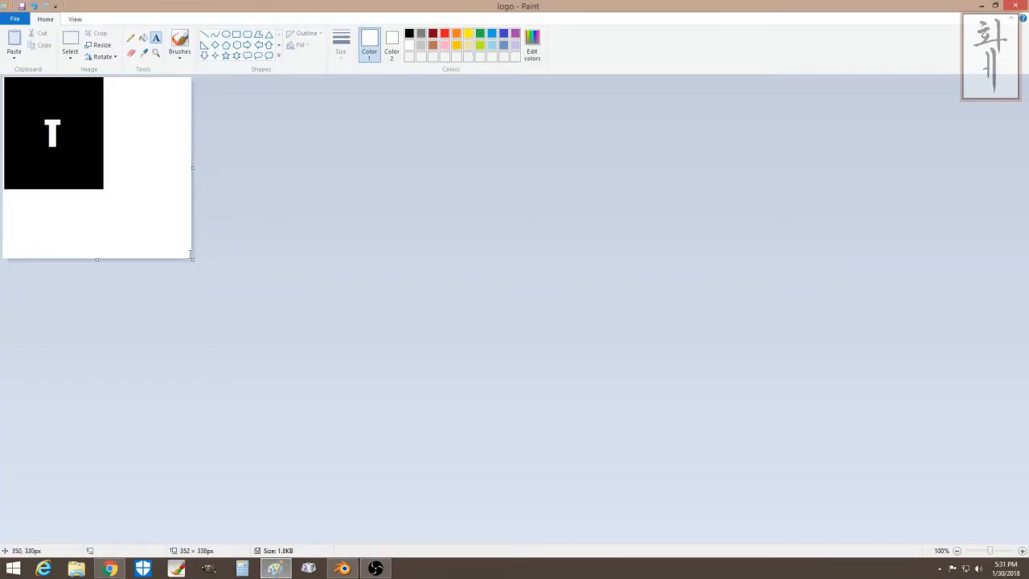
drag(193, 259, 104, 191)
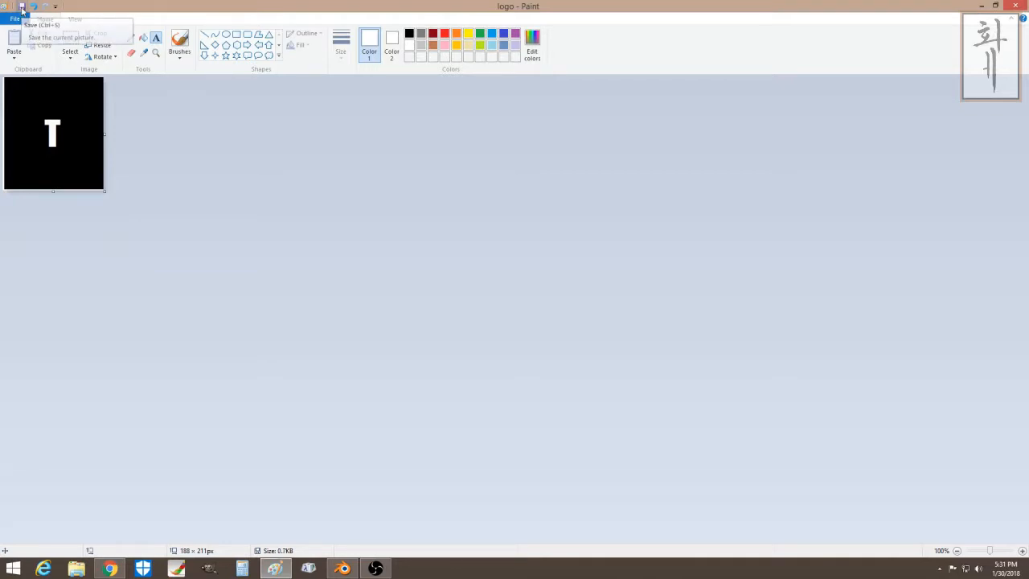
click(342, 569)
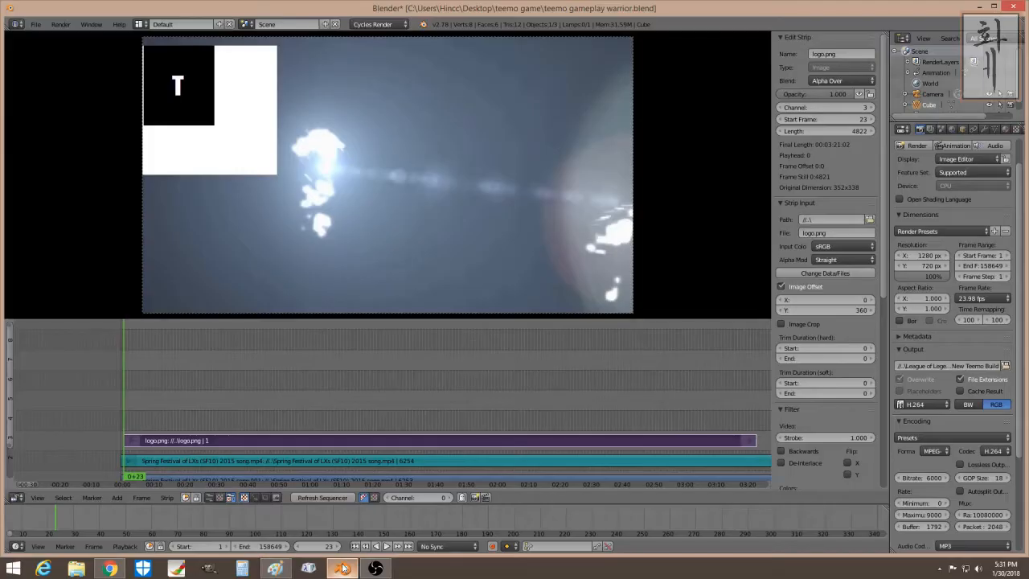
click(321, 496)
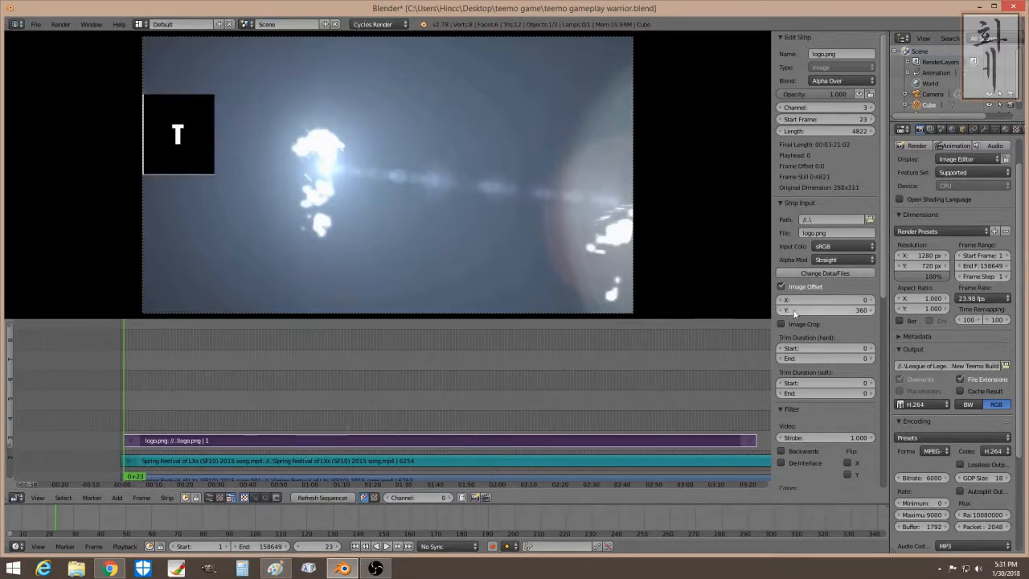
Step: Set the logo strip's vertical image offset to 501 and its opacity to 0.606
drag(824, 310, 895, 310)
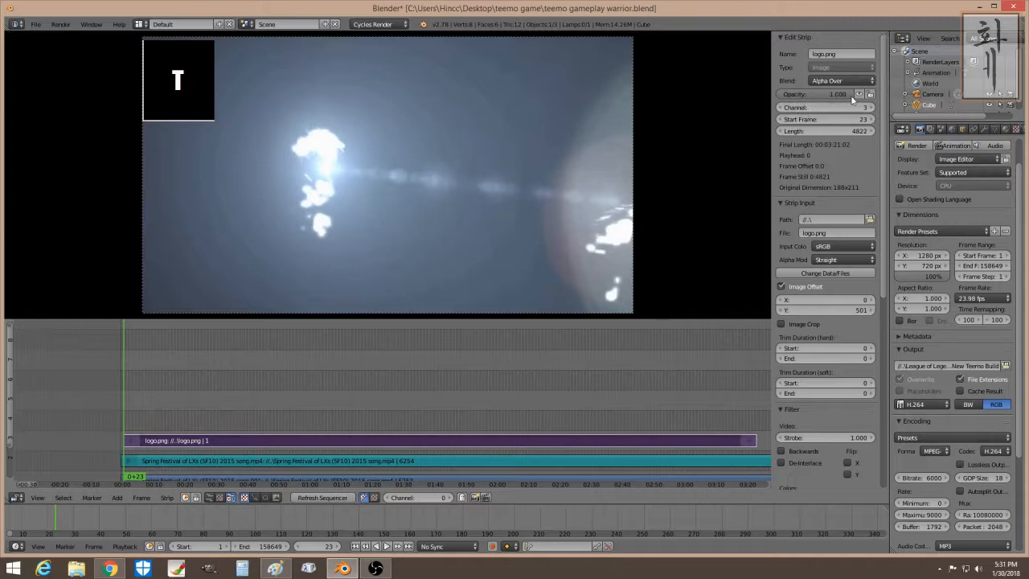
drag(836, 94, 806, 95)
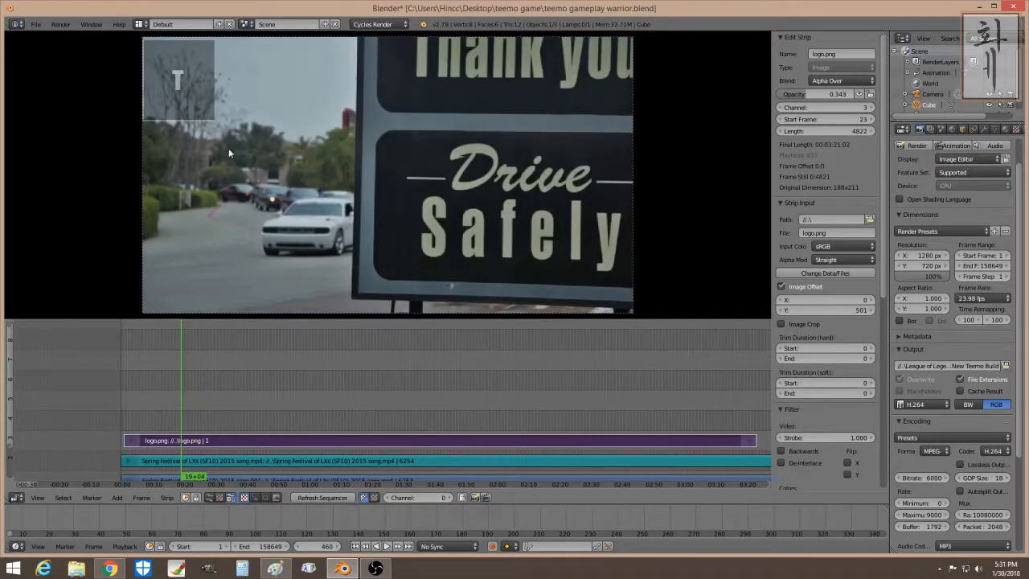
drag(811, 94, 837, 94)
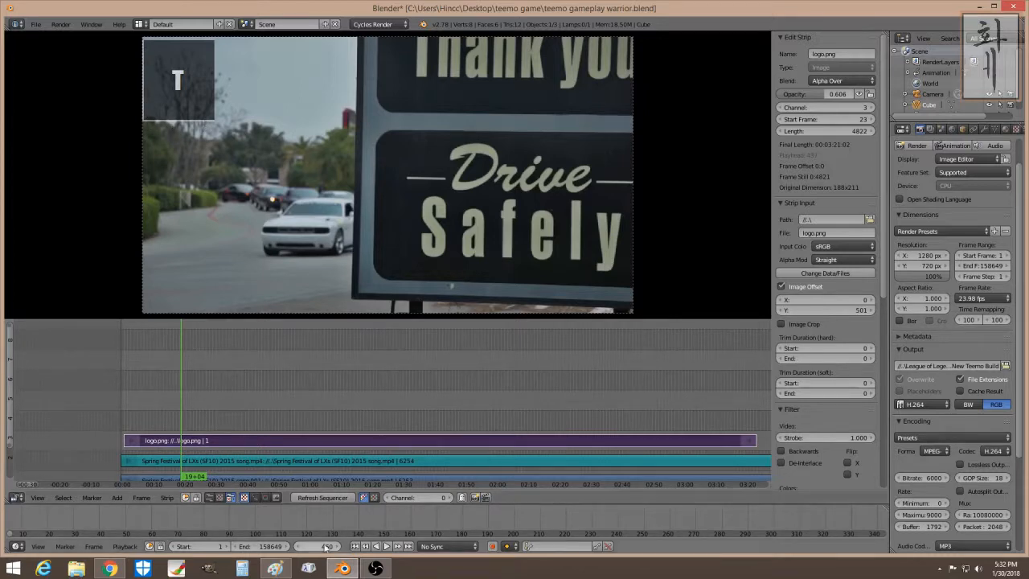
Step: Switch to Paint, enlarge the canvas to about 480 × 408 px, and draw a white ellipse about 113 × 141 px around the T
click(275, 568)
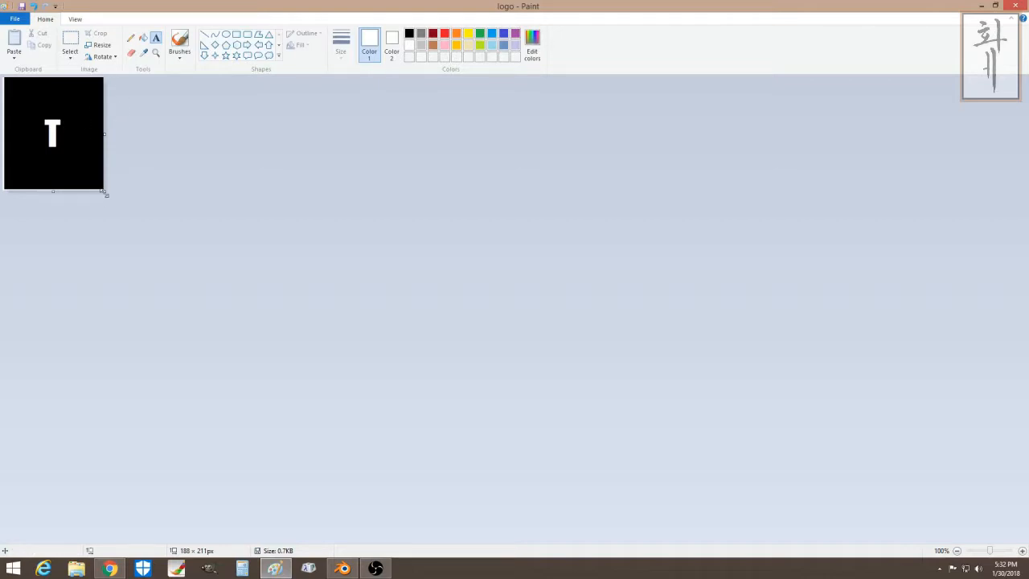
drag(104, 190, 261, 297)
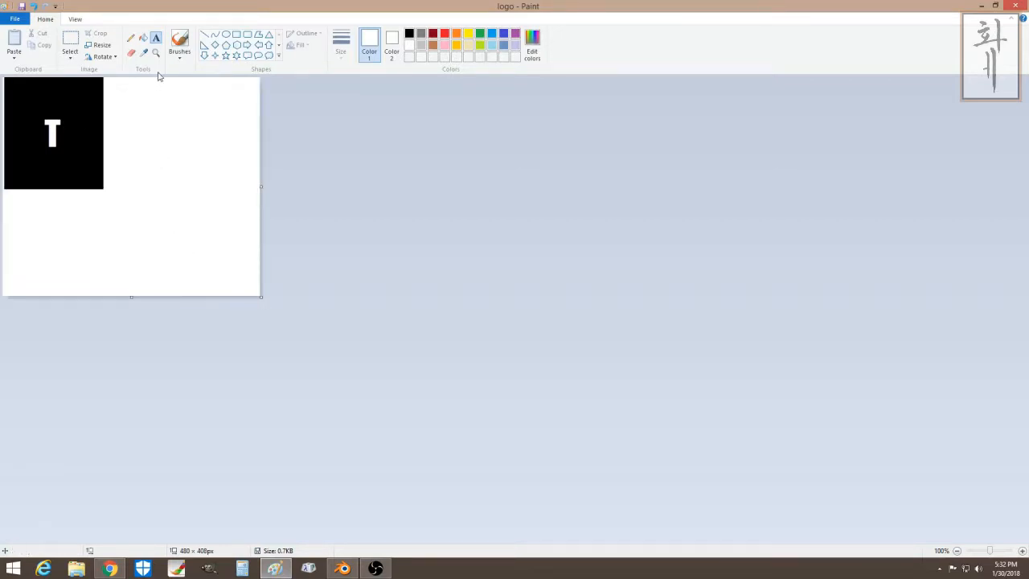
click(227, 35)
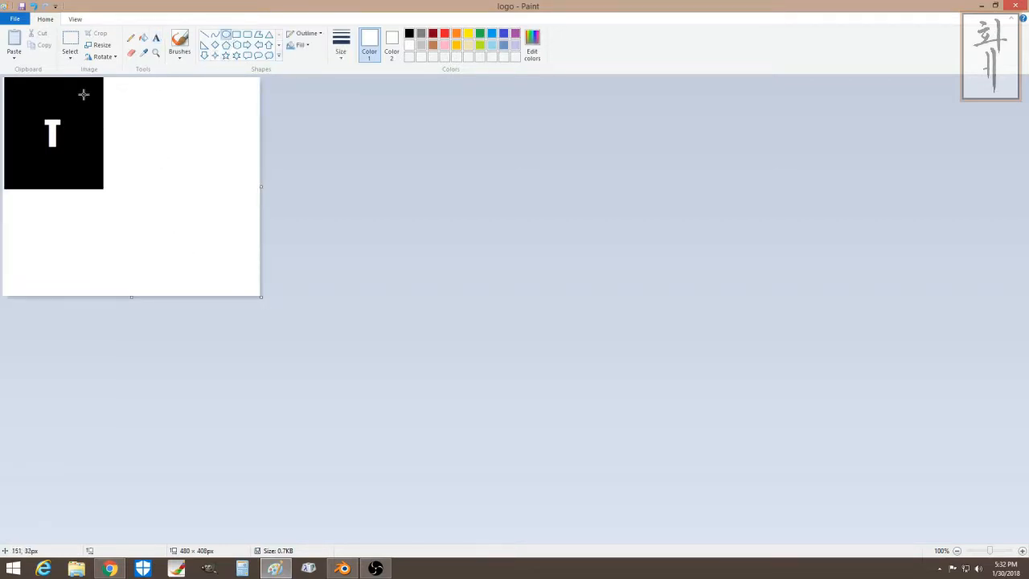
drag(84, 94, 23, 170)
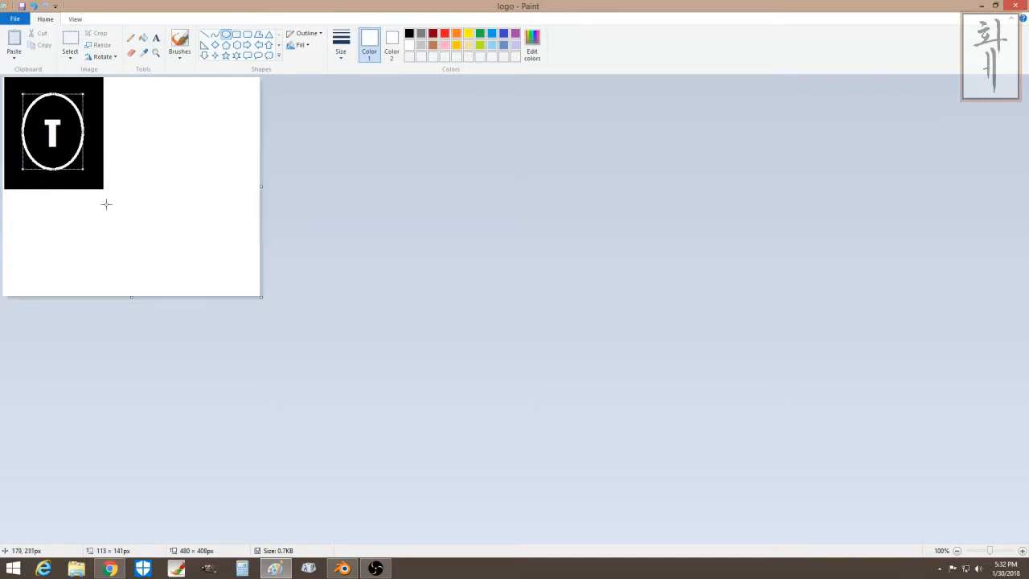
click(107, 205)
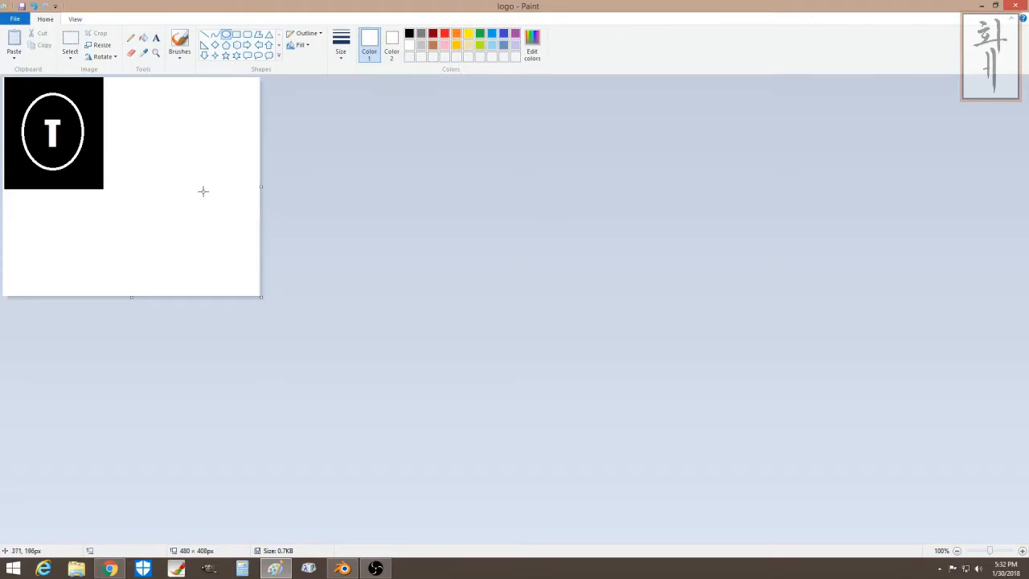
Step: Switch to GIMP
click(208, 570)
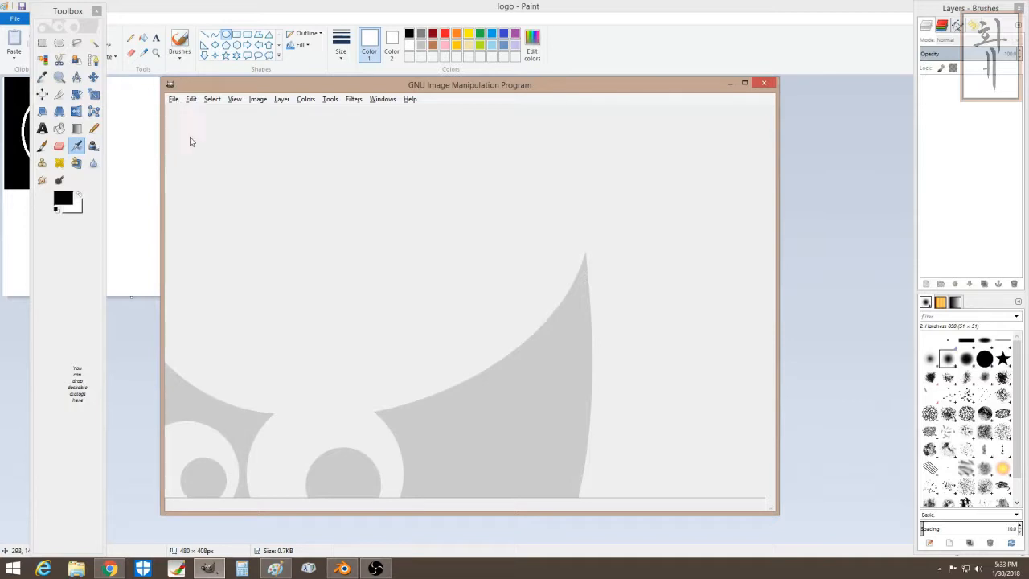
click(174, 100)
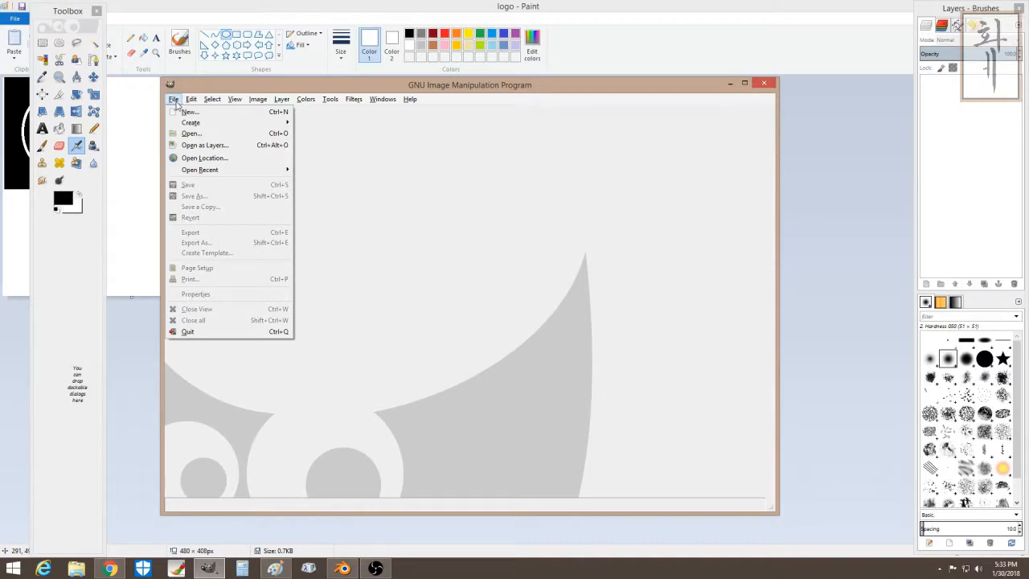
mouse_move(191, 102)
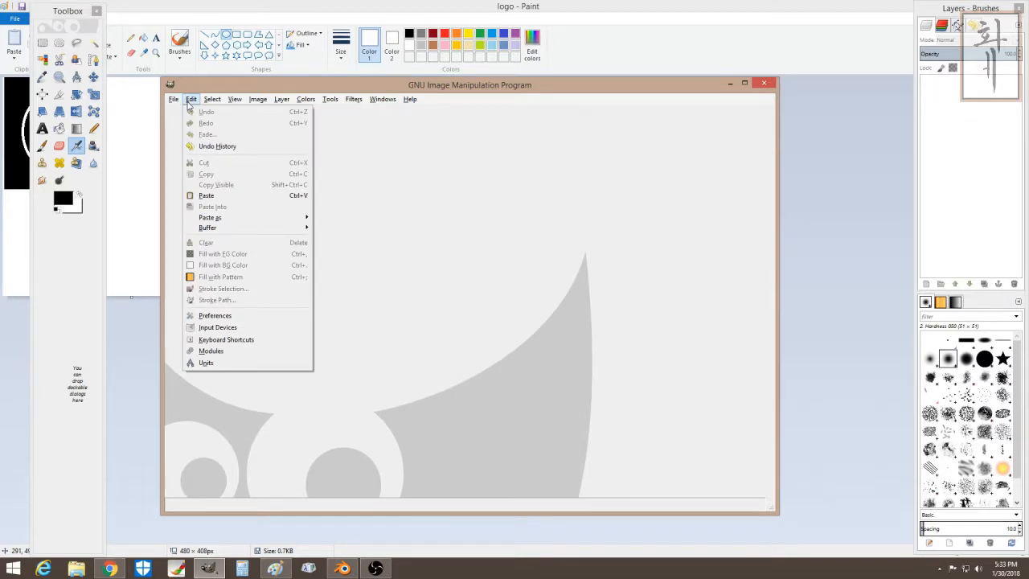
click(212, 316)
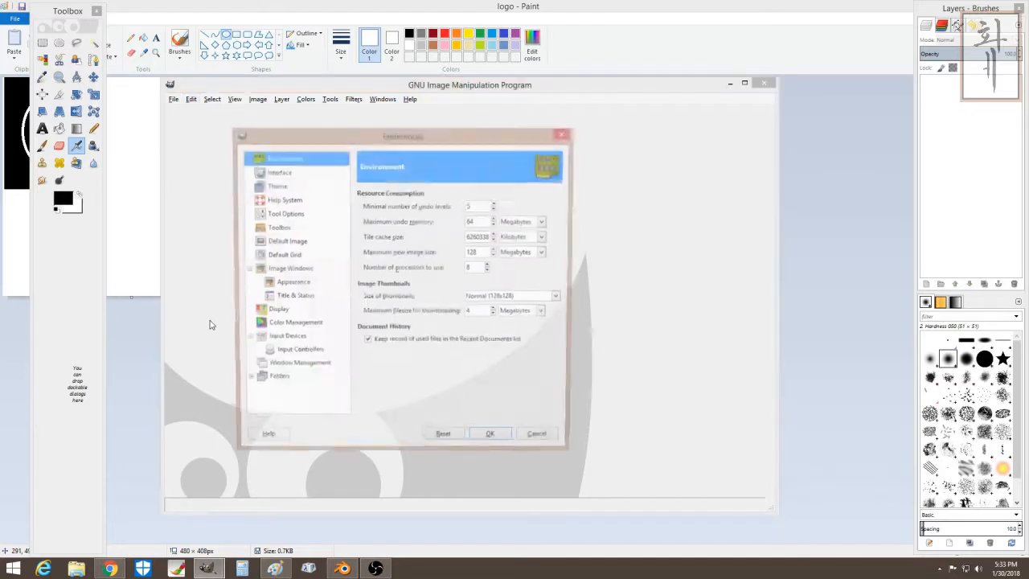
click(564, 133)
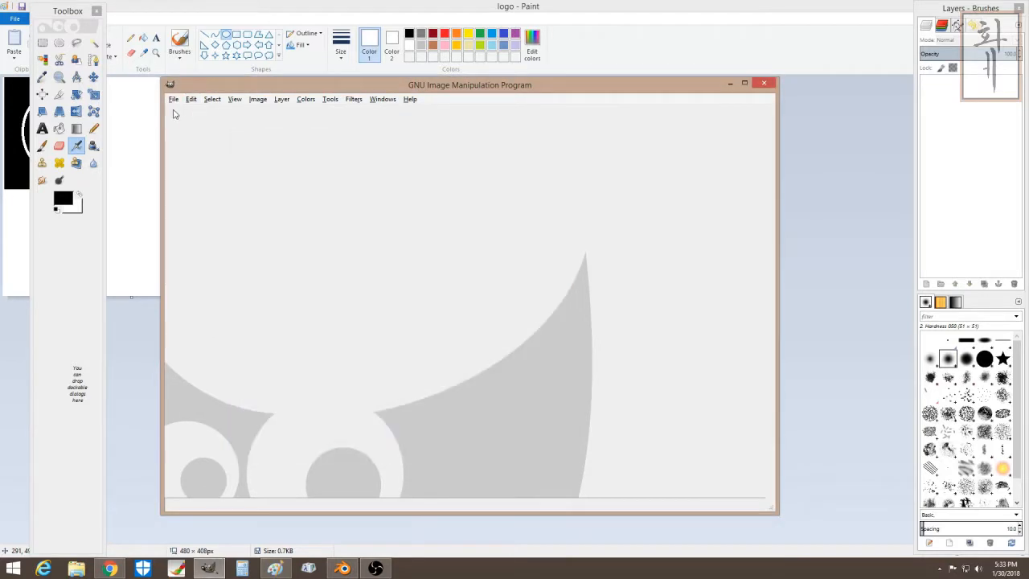
Step: Create a new 1280 × 720 px RGB image filled with transparency
click(173, 99)
click(181, 117)
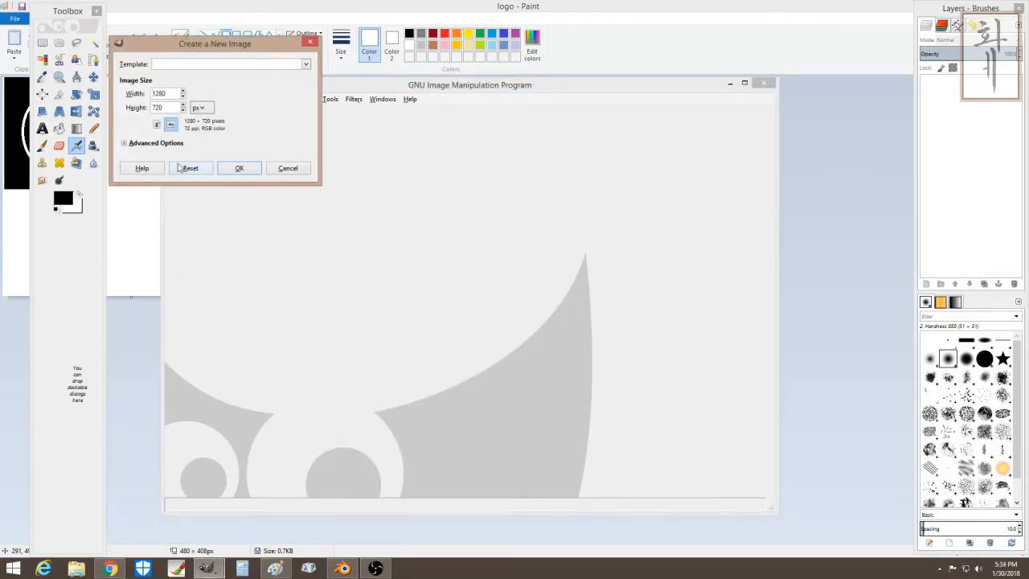
click(148, 144)
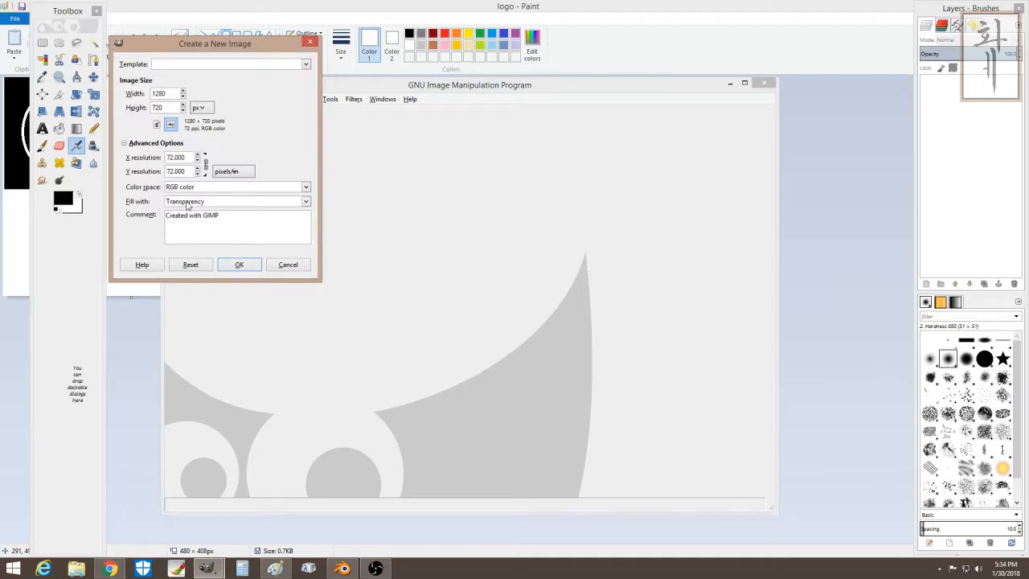
click(186, 202)
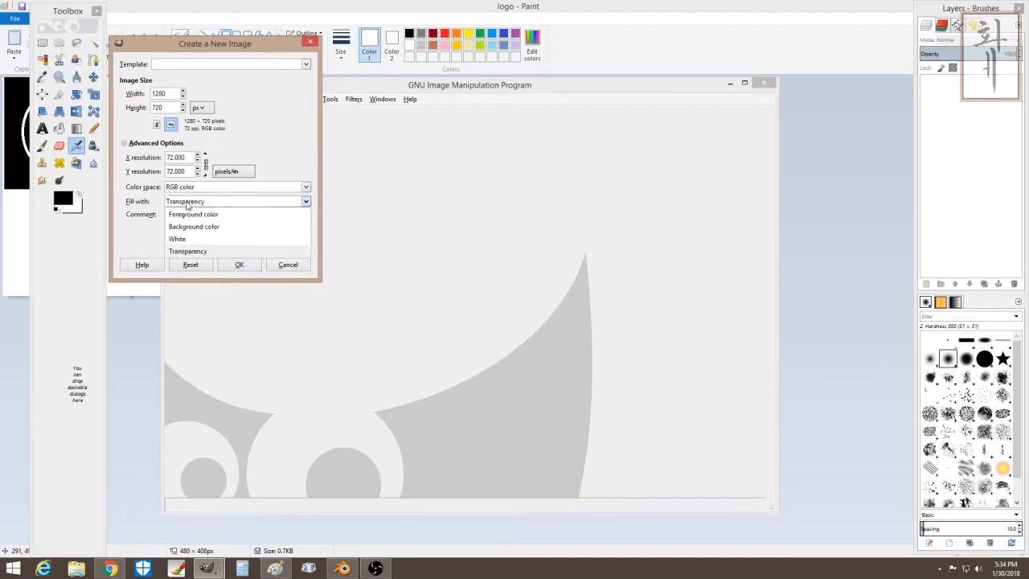
click(191, 252)
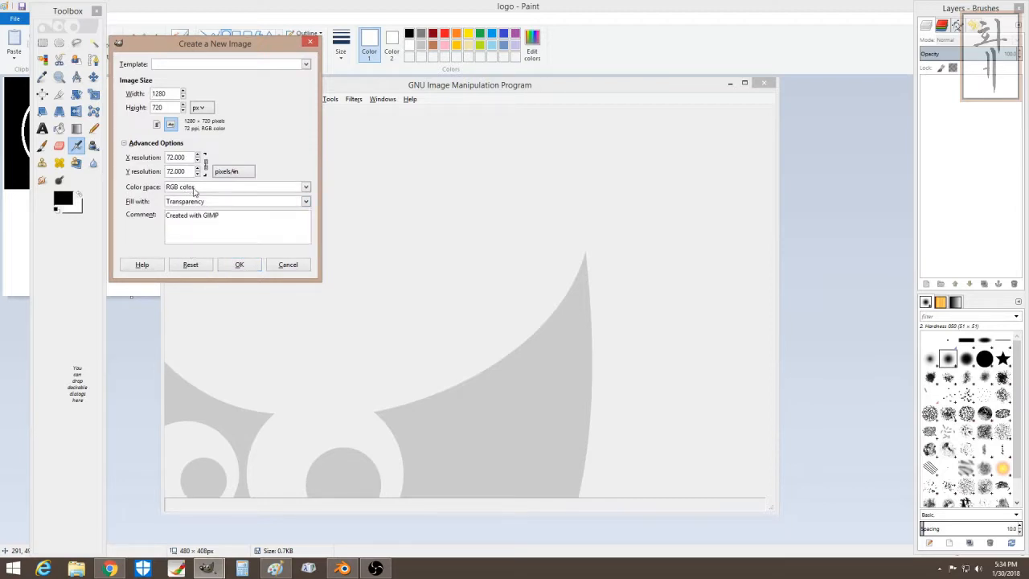
click(239, 264)
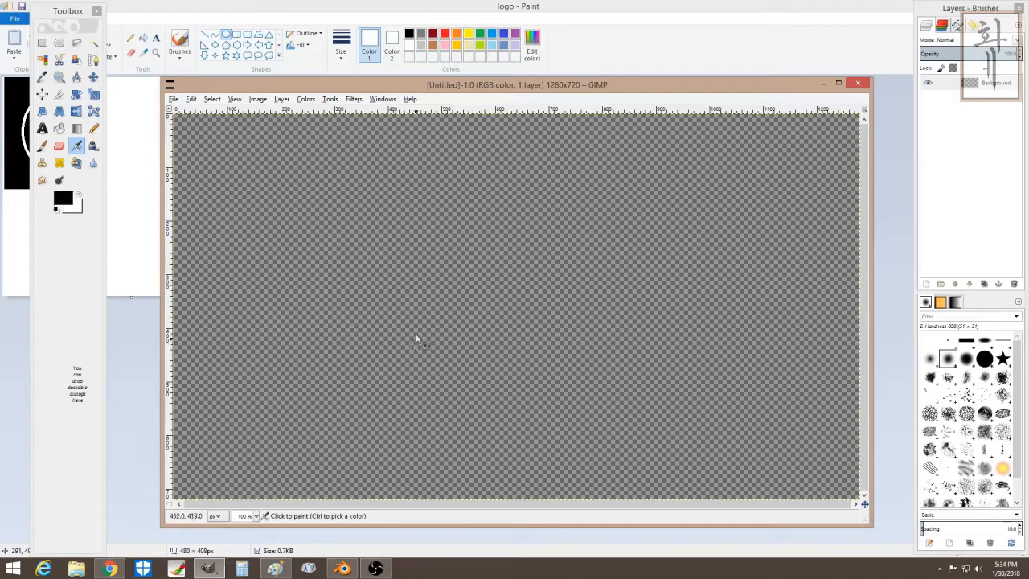
Step: Copy an area of about 146 × 168 px around the circled T in Paint and paste it into the GIMP image
click(208, 7)
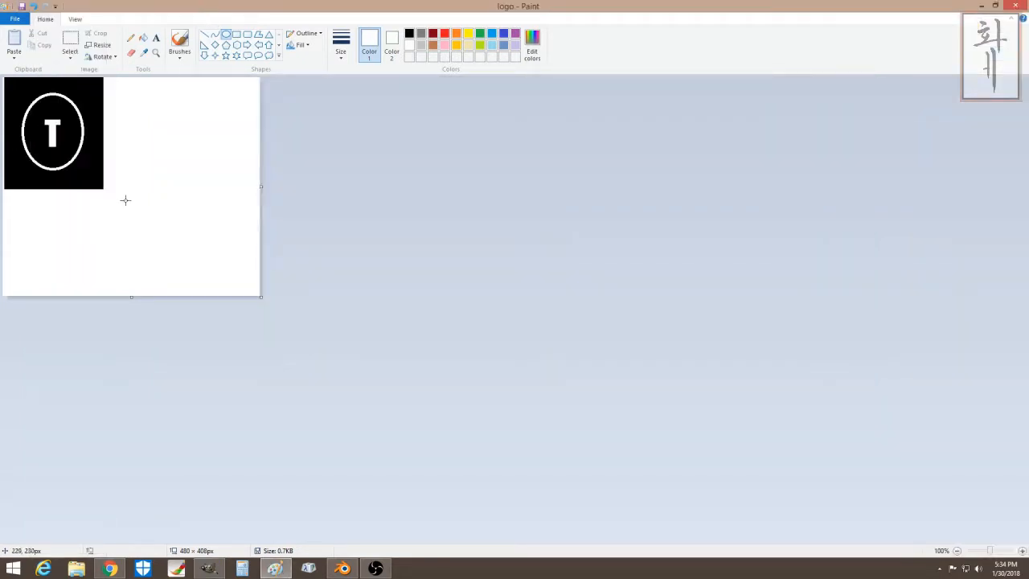
click(70, 40)
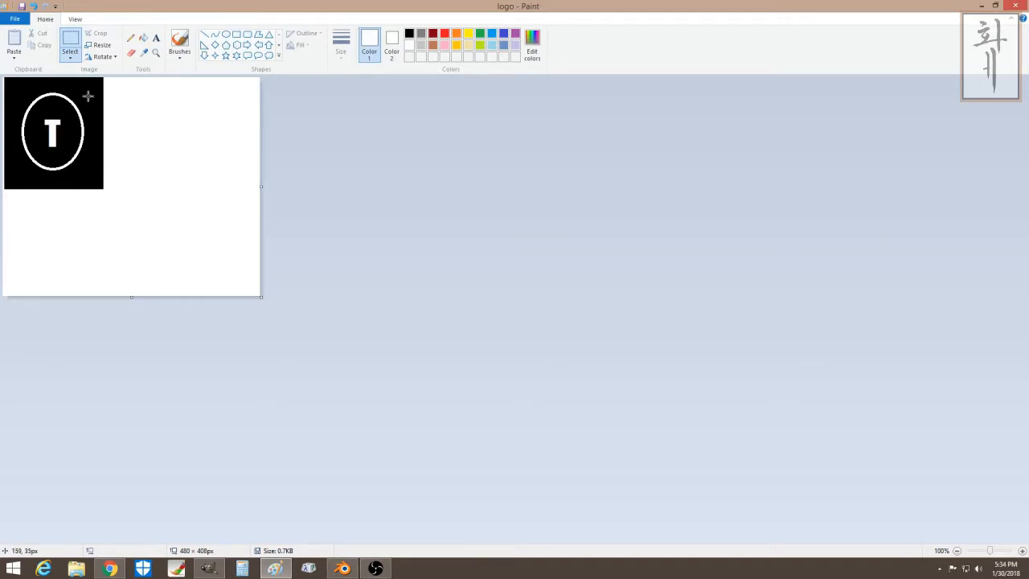
drag(91, 88, 13, 179)
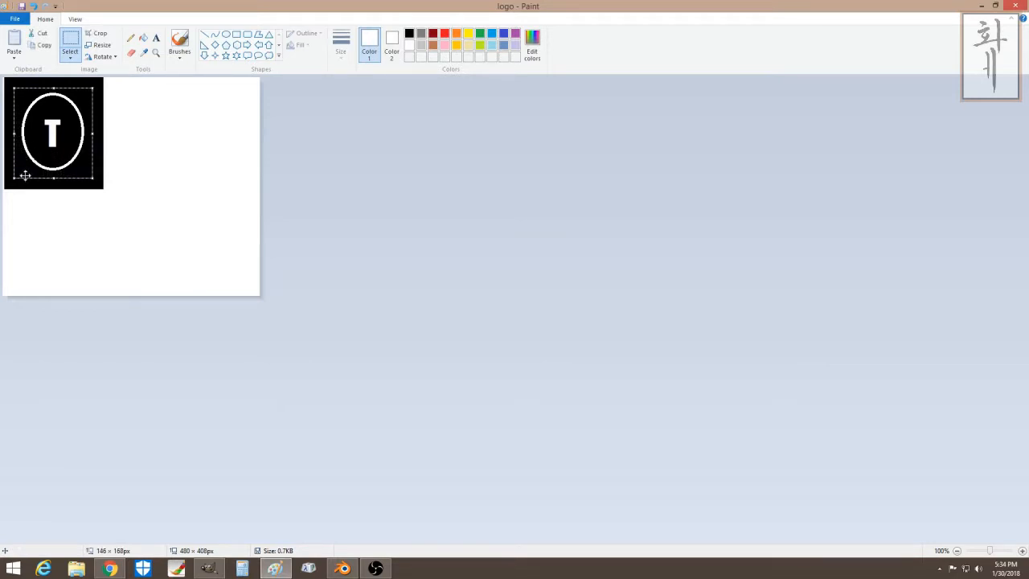
key(ctrl+c)
click(207, 569)
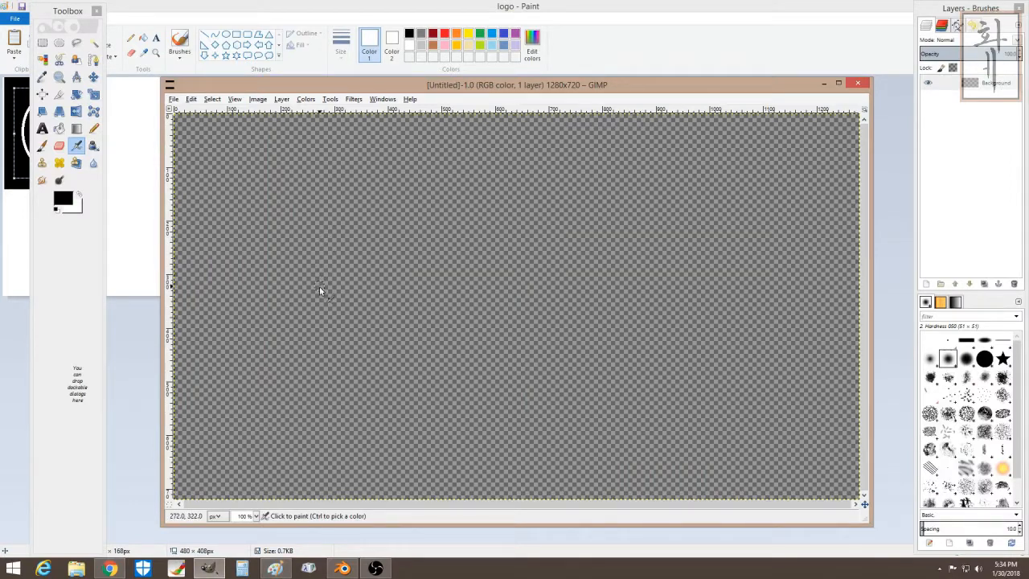
key(ctrl+v)
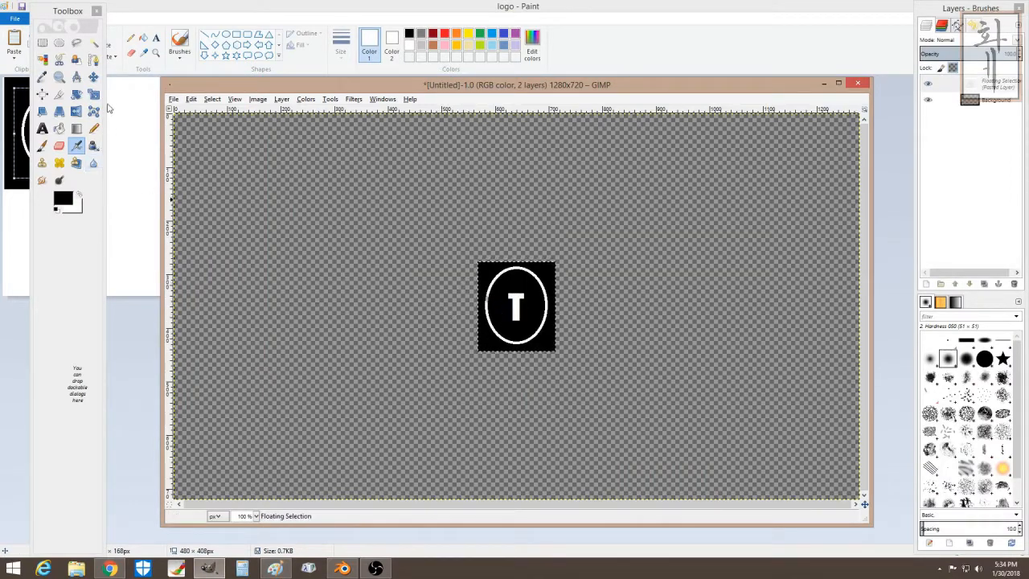
Step: Anchor the pasted logo, then select the black area outside the ellipse with Fuzzy Select and delete it
click(93, 43)
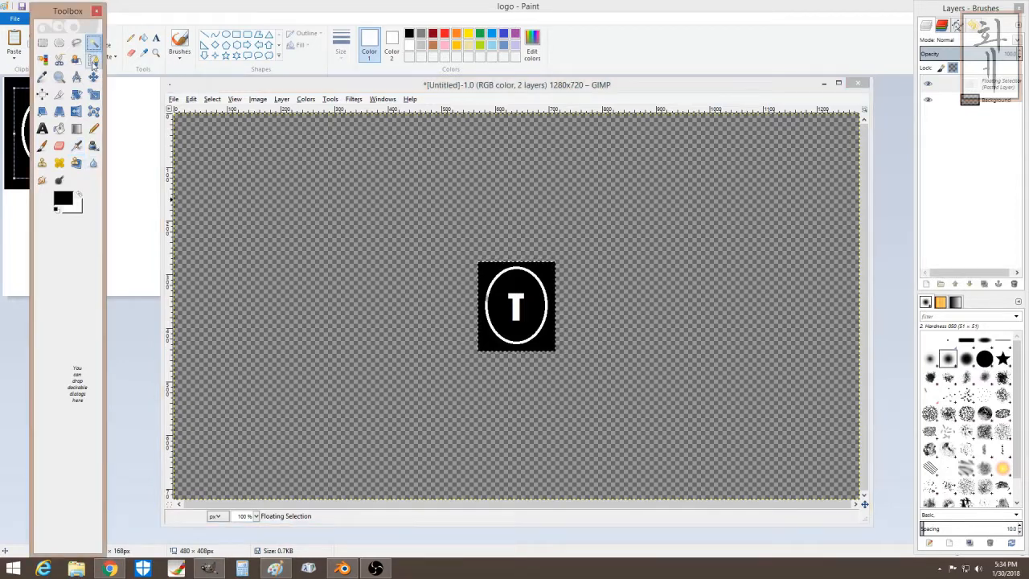
click(485, 357)
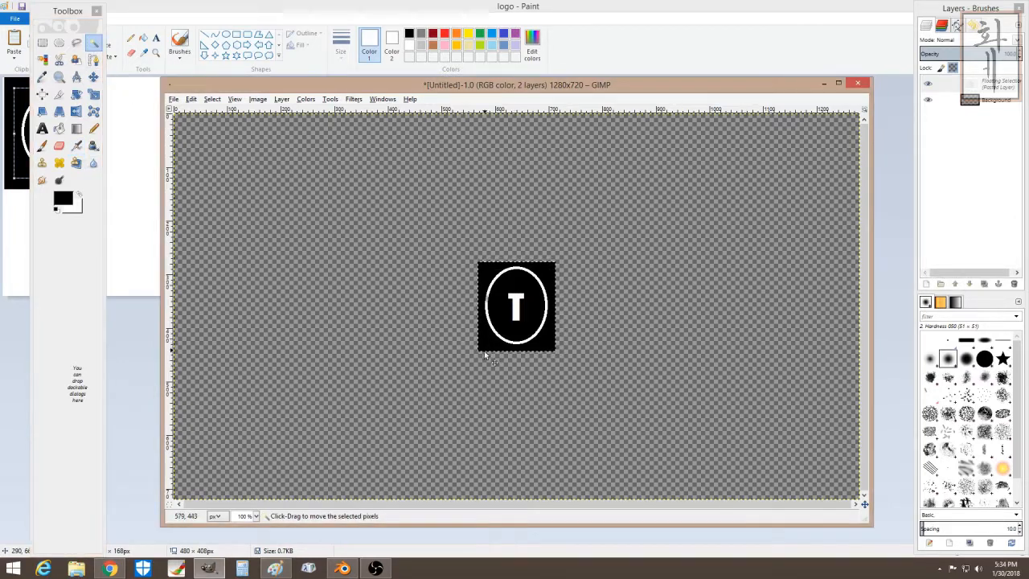
click(422, 376)
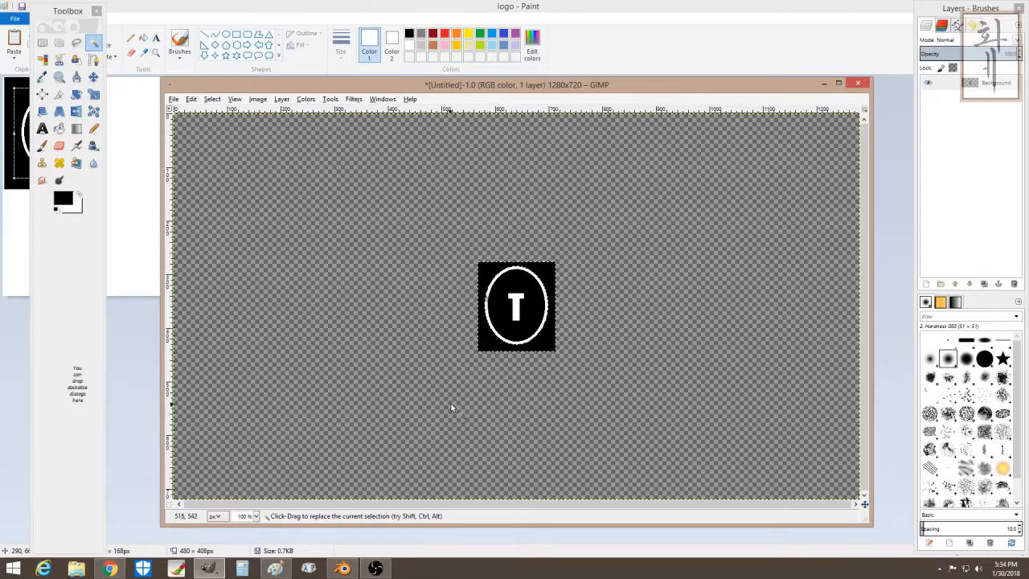
key(Delete)
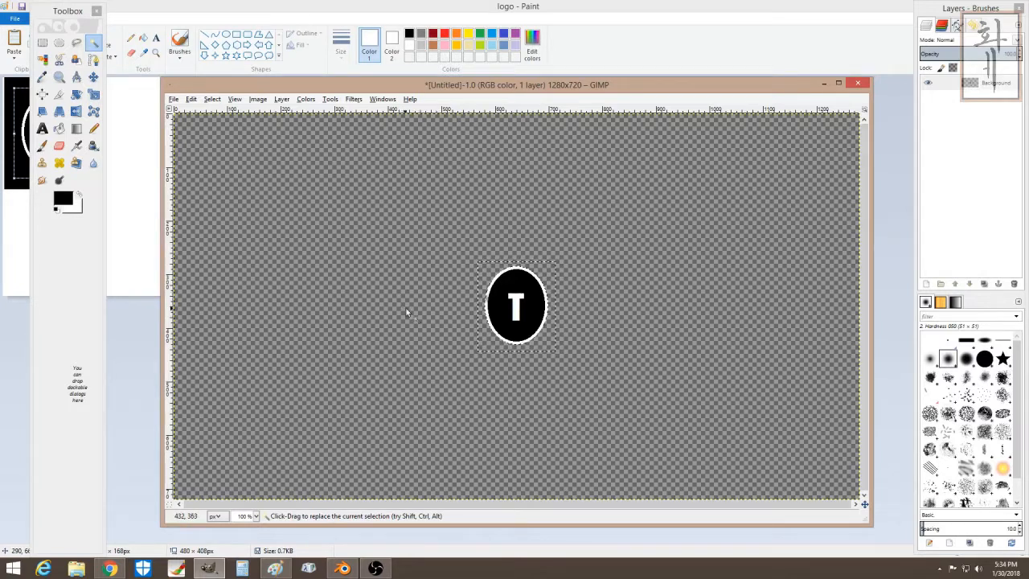
Step: Export the image as logo1.png in the Documents folder with the default PNG options
click(174, 99)
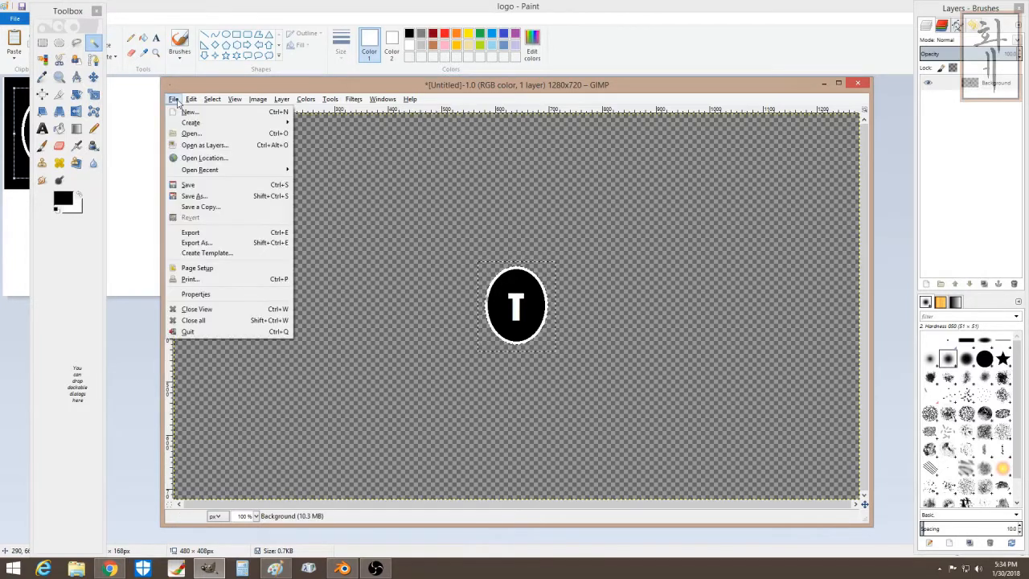
click(197, 243)
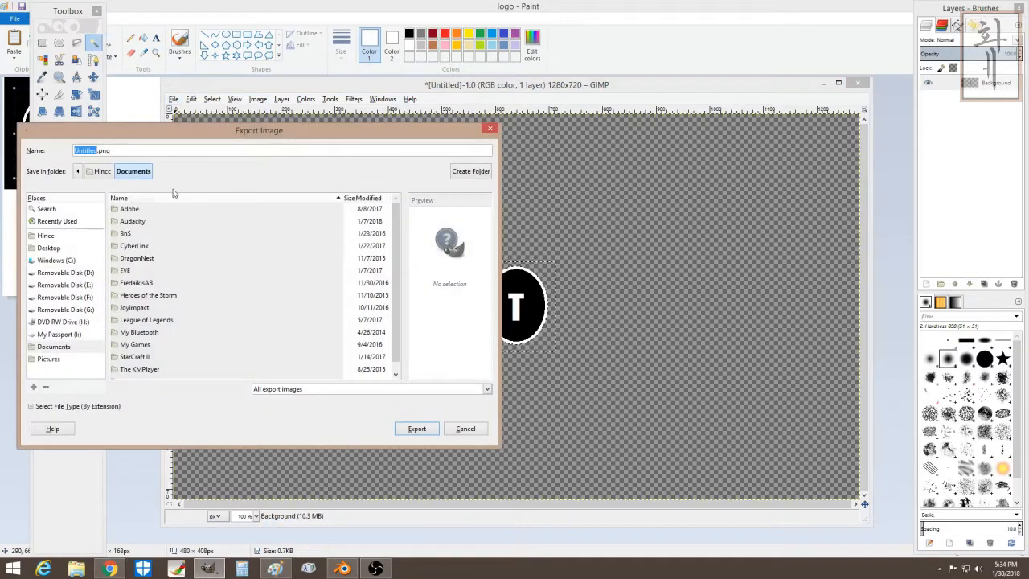
text(l)
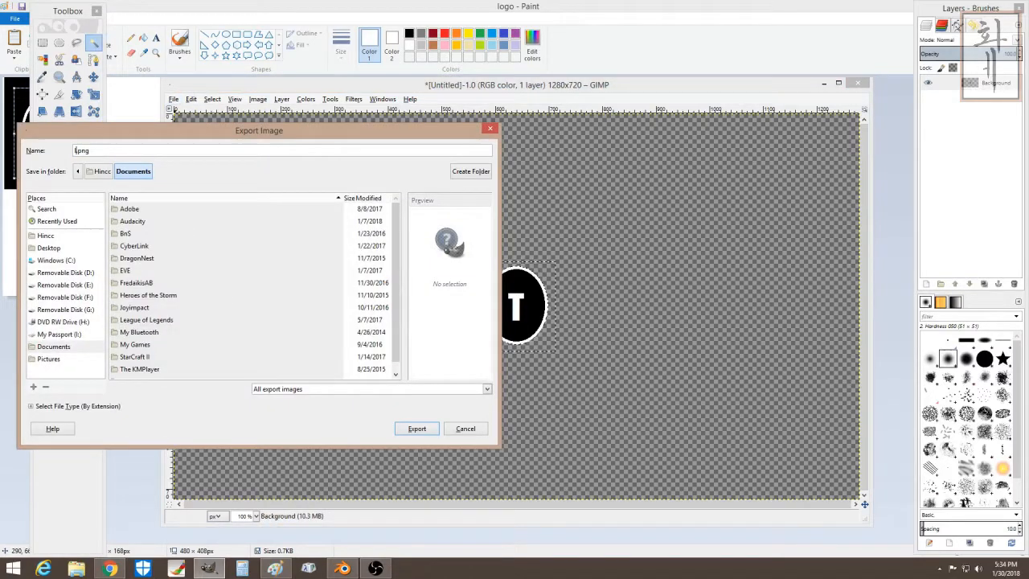
text(ogo1)
click(415, 428)
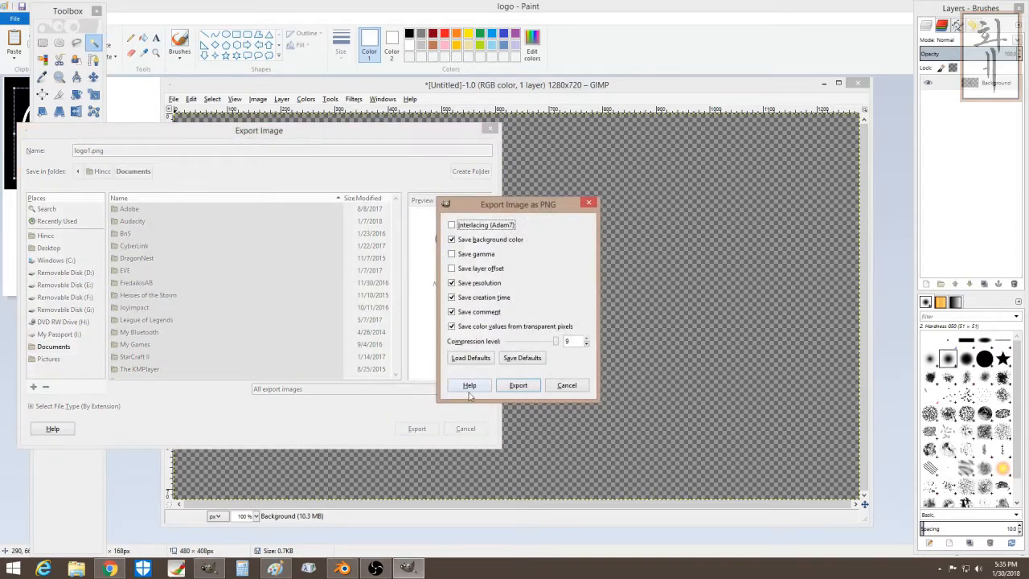
click(518, 386)
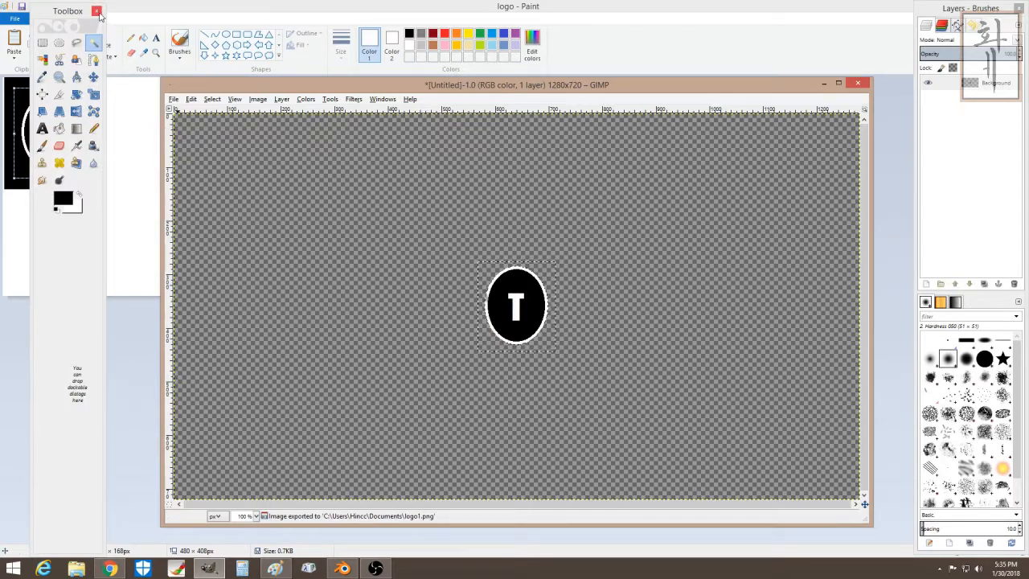
Step: Close the GIMP image without saving its changes, quit GIMP, and put Paint away to return to Blender
click(858, 82)
click(530, 378)
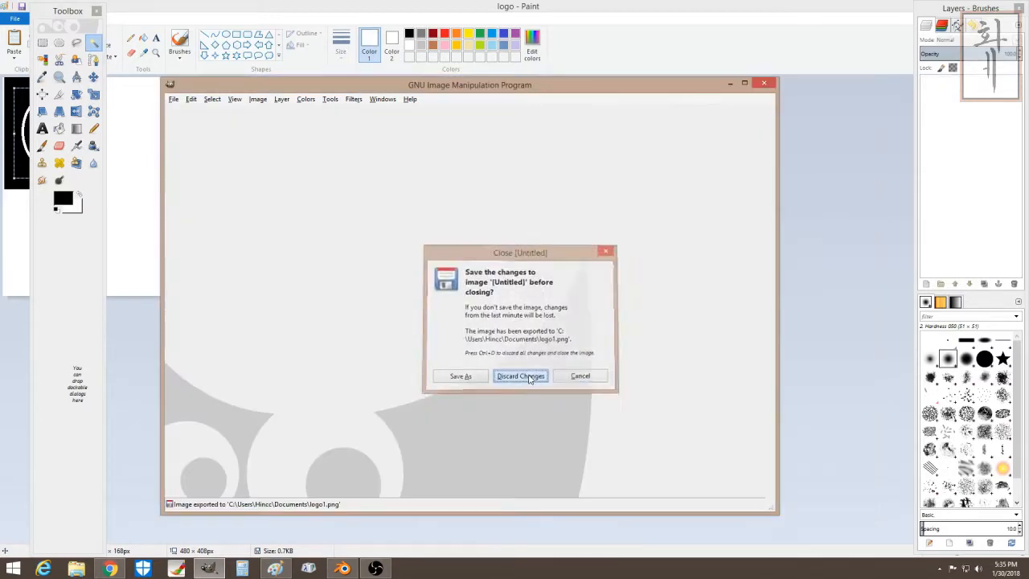
click(760, 85)
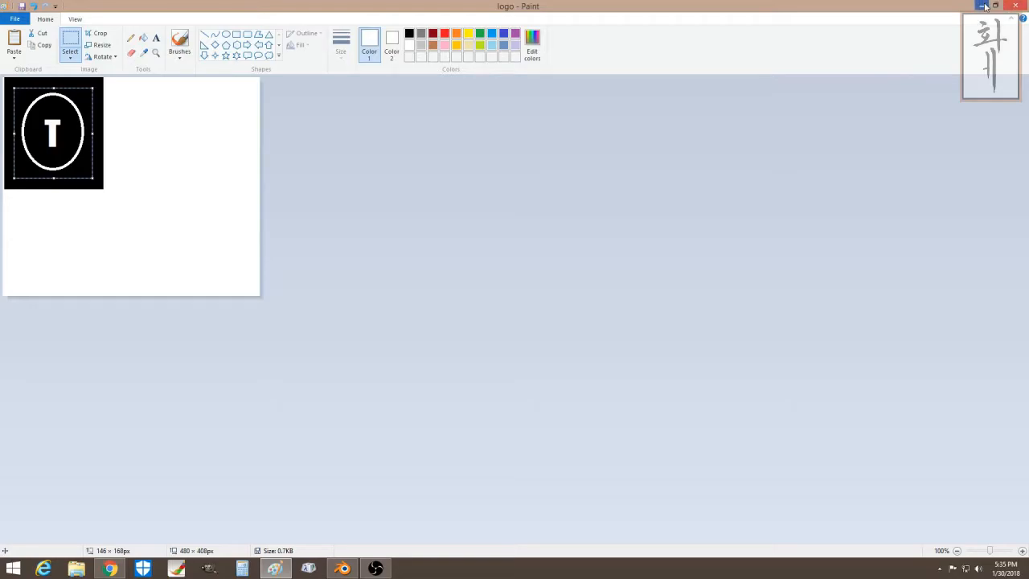
click(1012, 5)
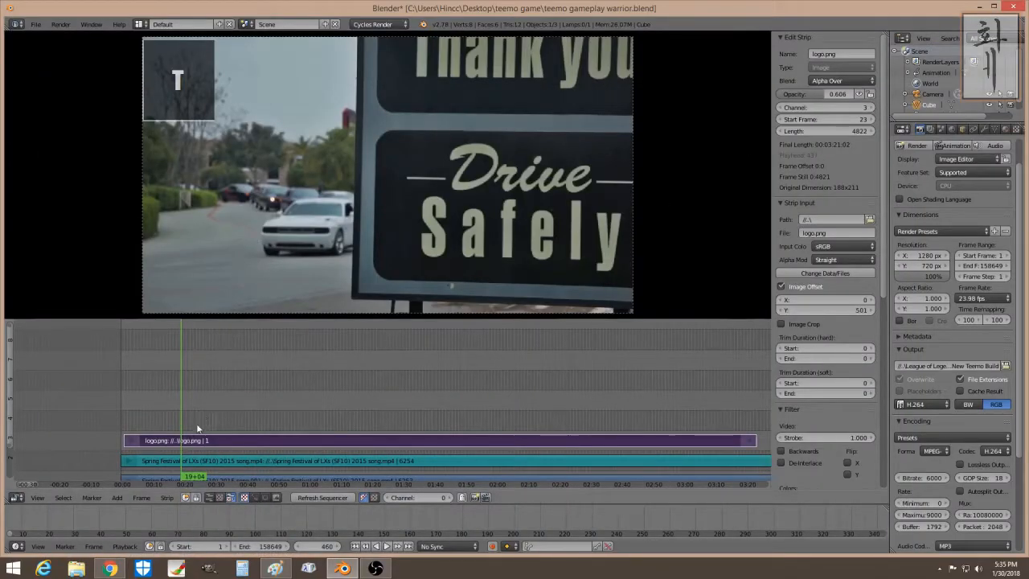
click(117, 498)
click(161, 443)
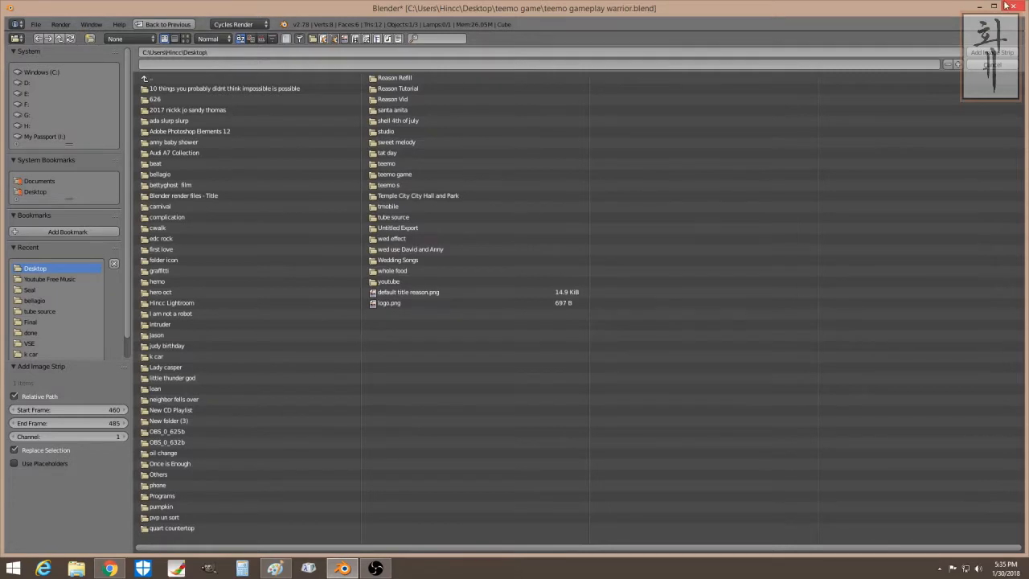
click(997, 63)
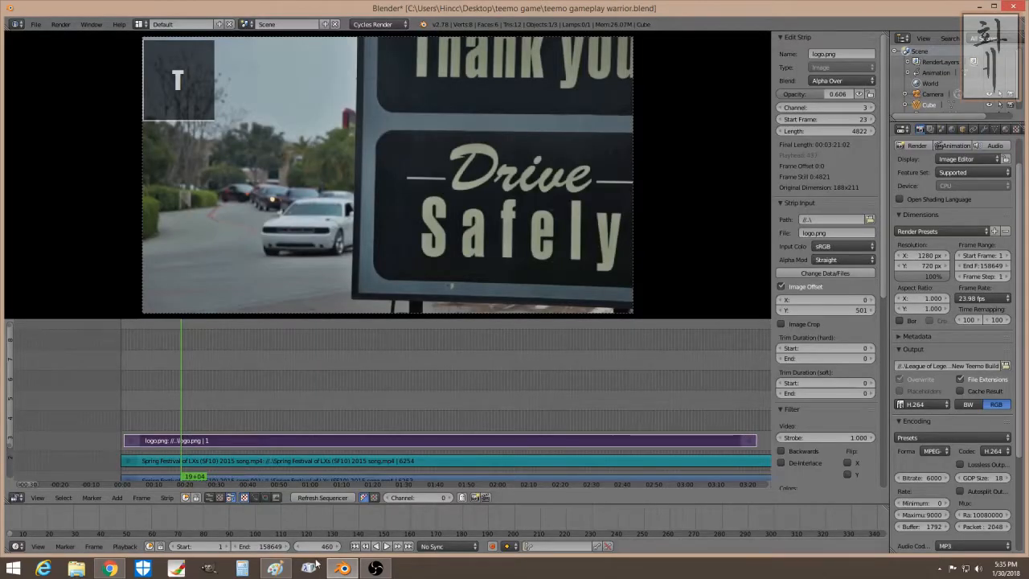
Step: Reopen GIMP and create a blank 1280 × 720 px RGB image filled with transparency
click(209, 568)
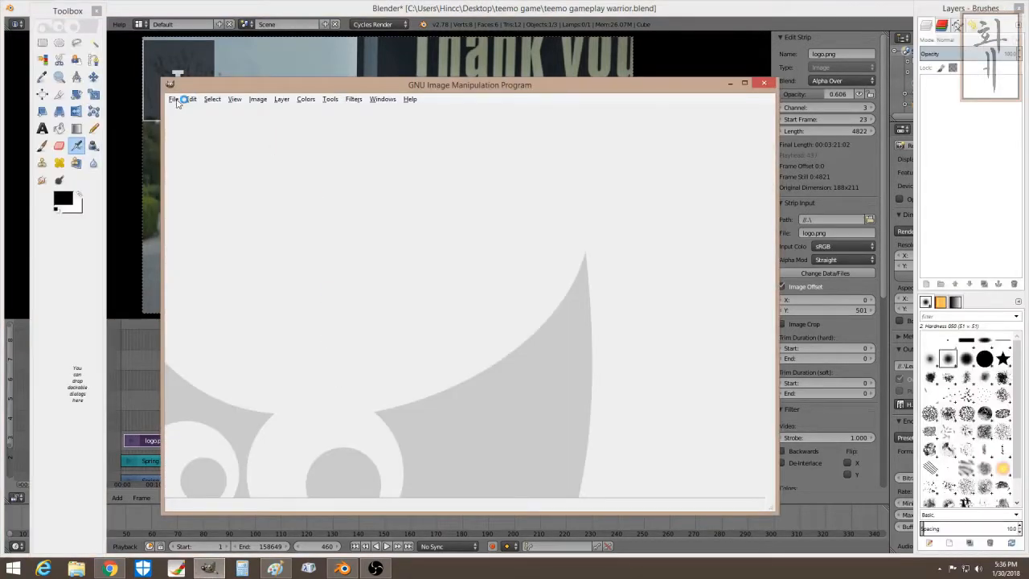
click(175, 100)
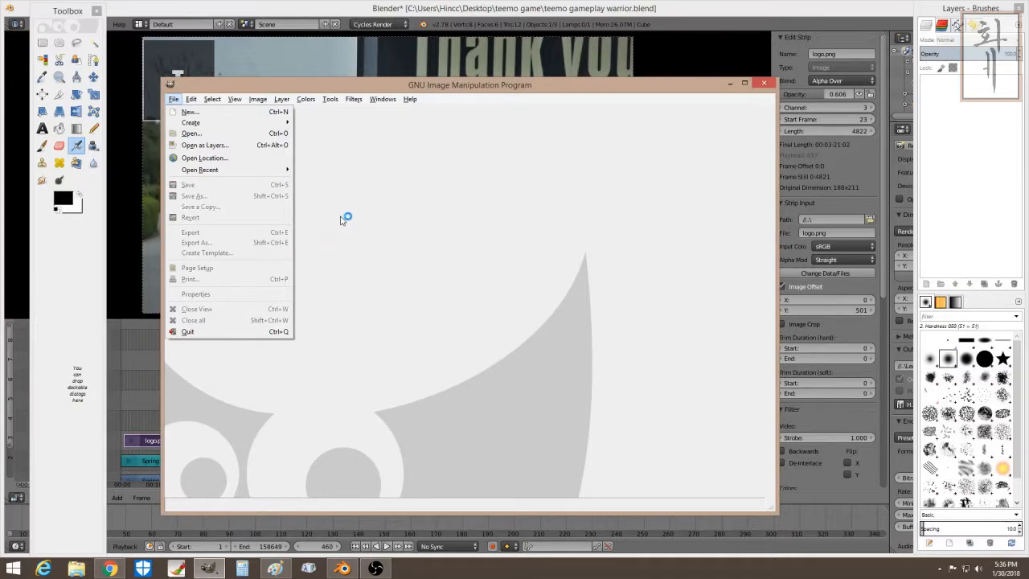
click(347, 218)
click(172, 99)
click(182, 114)
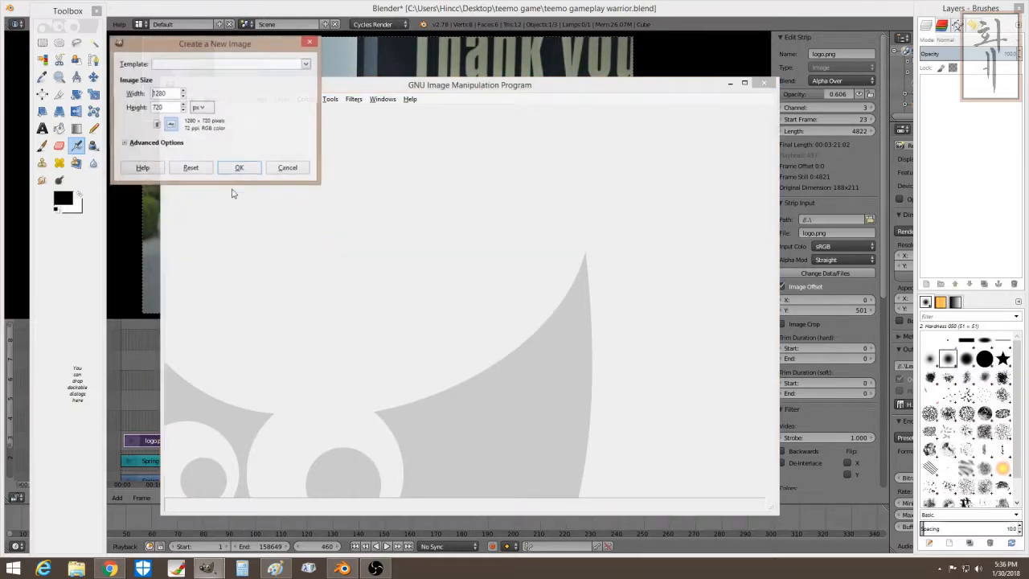
click(156, 143)
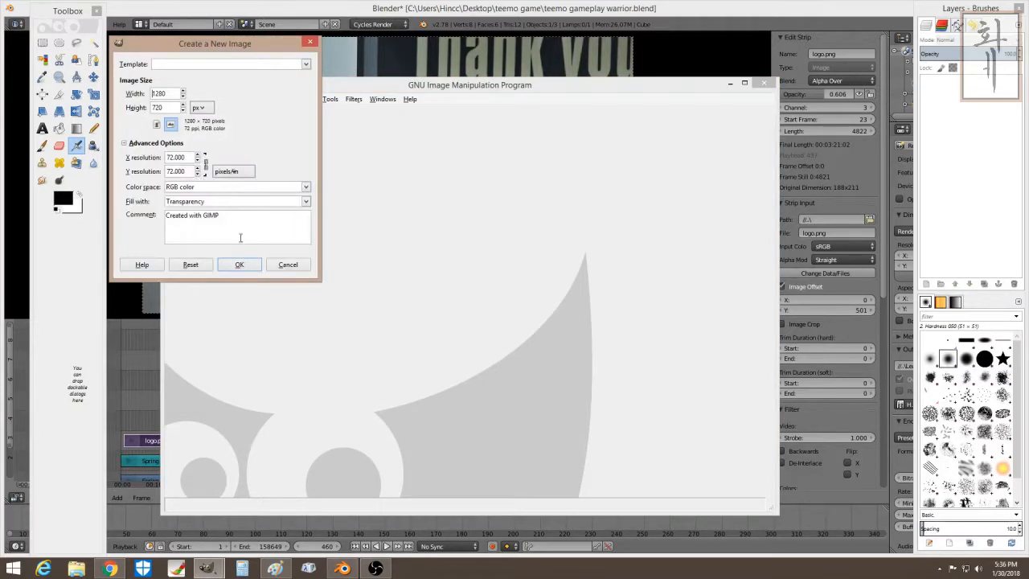
click(241, 264)
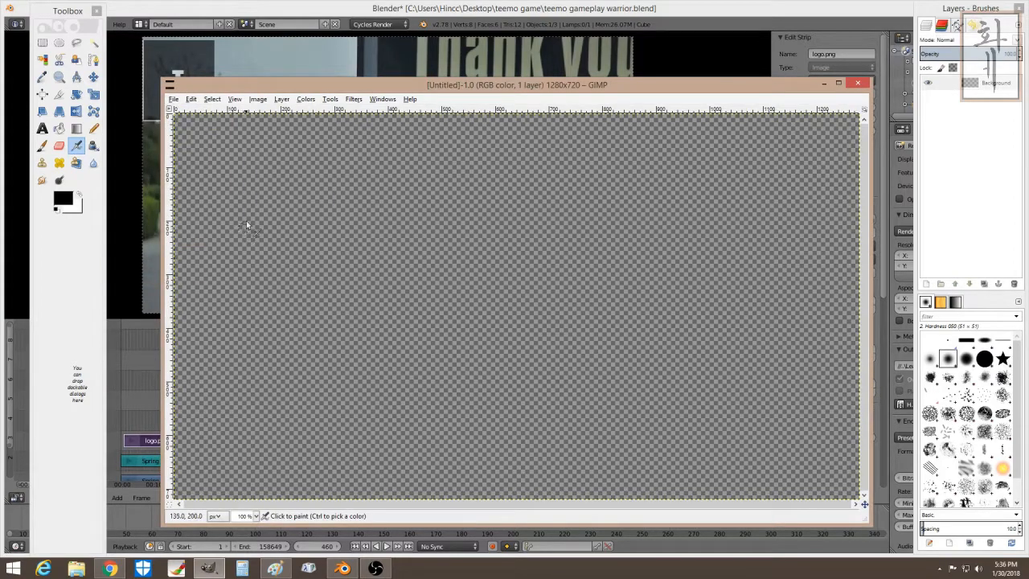
Step: Check which folder GIMP's image export uses by default, leave without exporting, and close the blank image
click(173, 99)
click(200, 235)
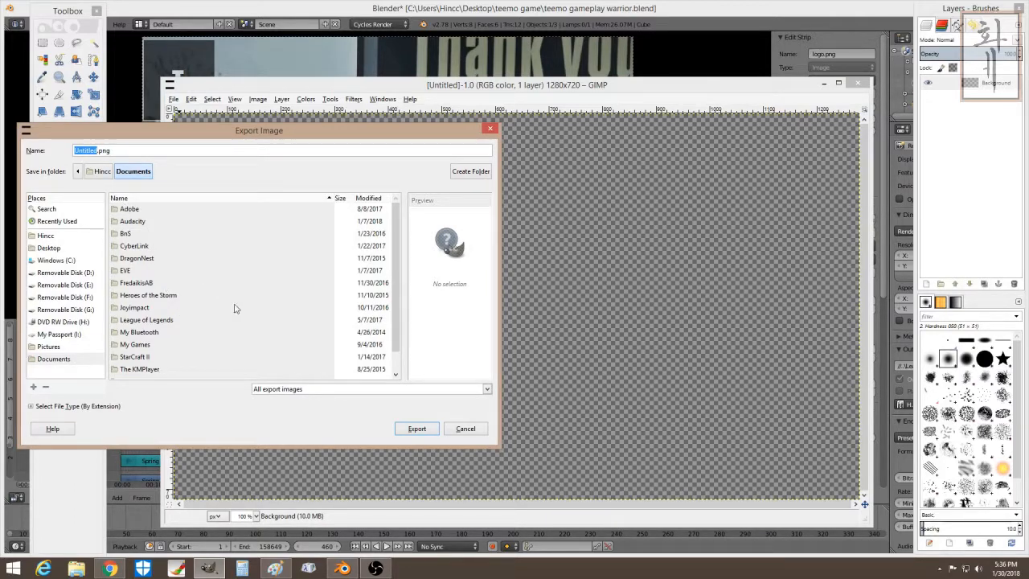
click(466, 429)
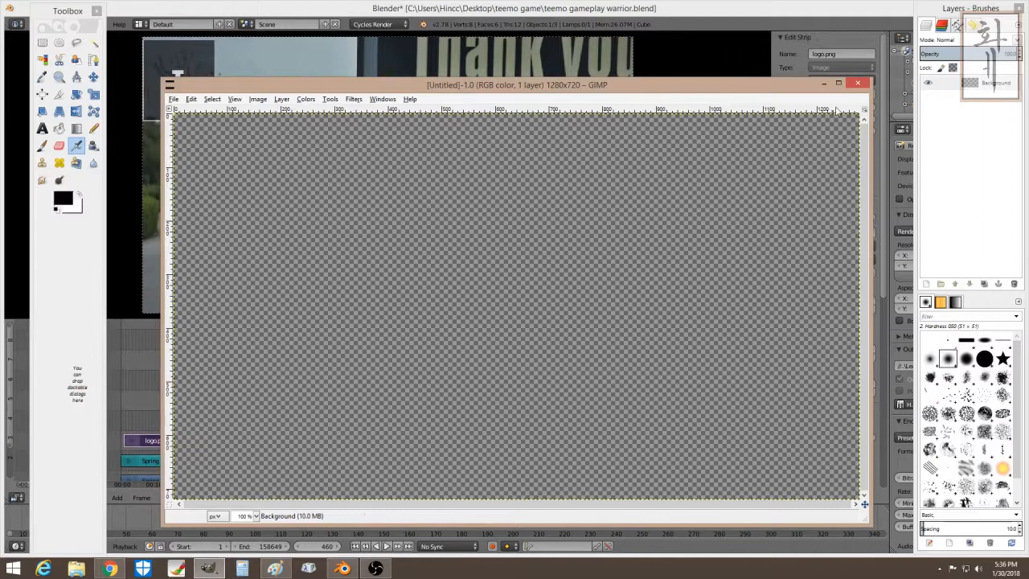
click(862, 86)
Step: Switch back to Blender and add logo1.png from the Documents folder to the sequencer as an image strip at frame 460
click(343, 568)
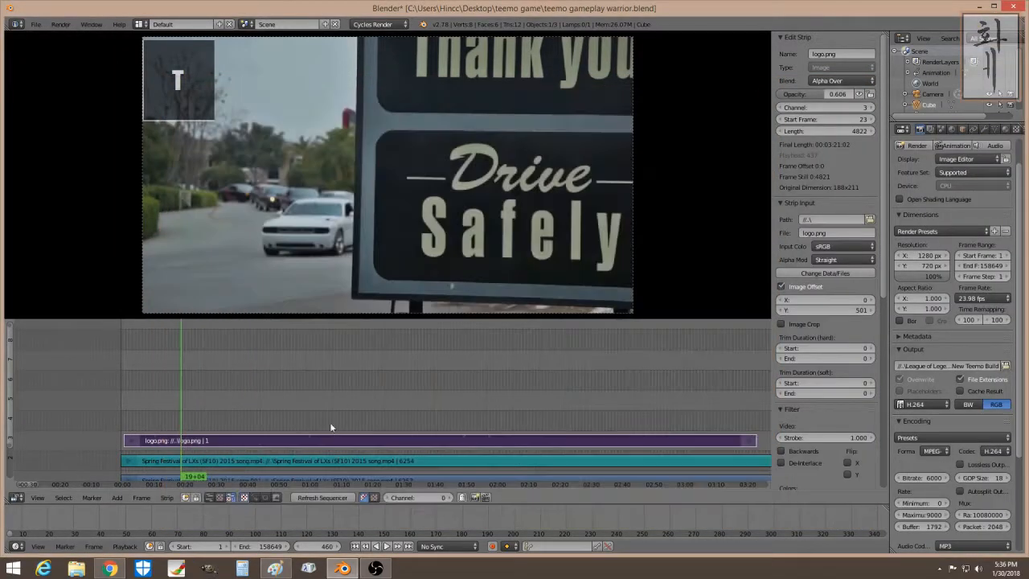
click(118, 498)
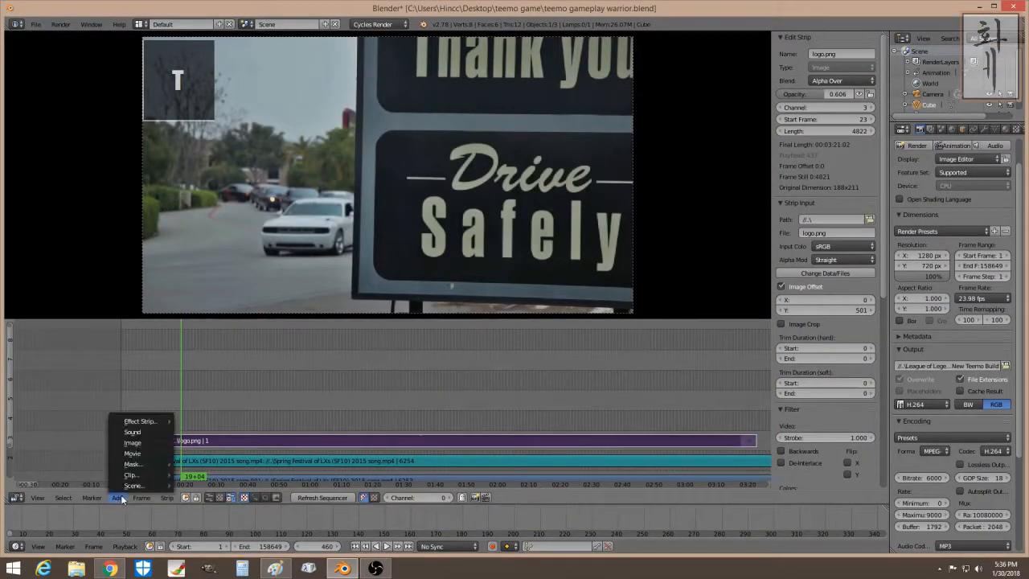
click(141, 443)
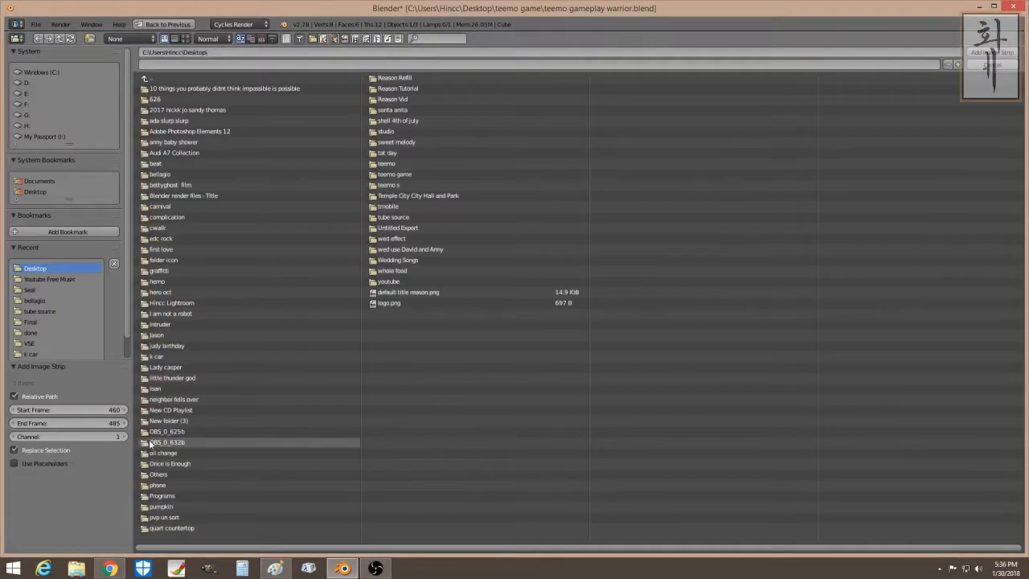
click(44, 182)
click(164, 282)
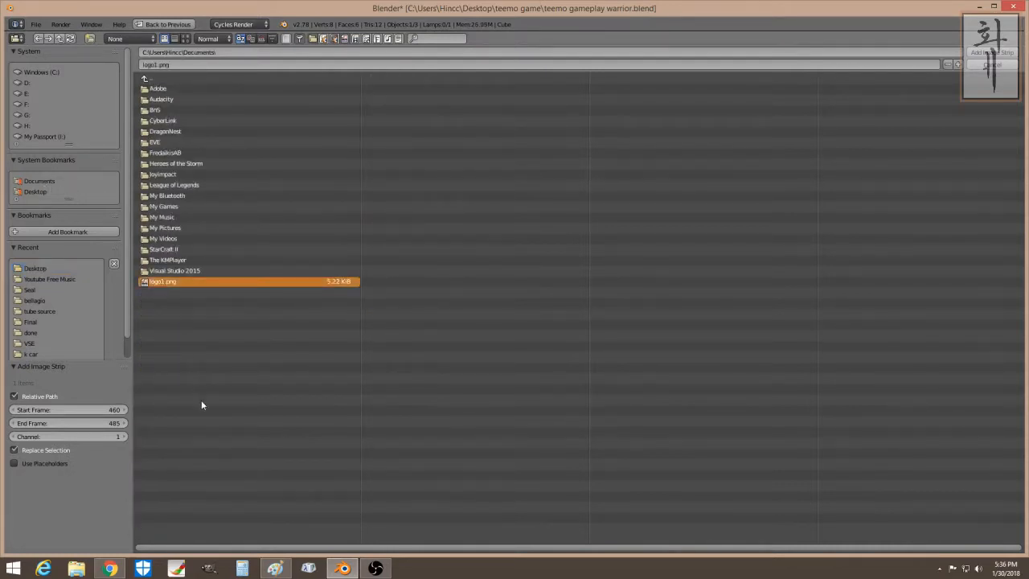
click(981, 53)
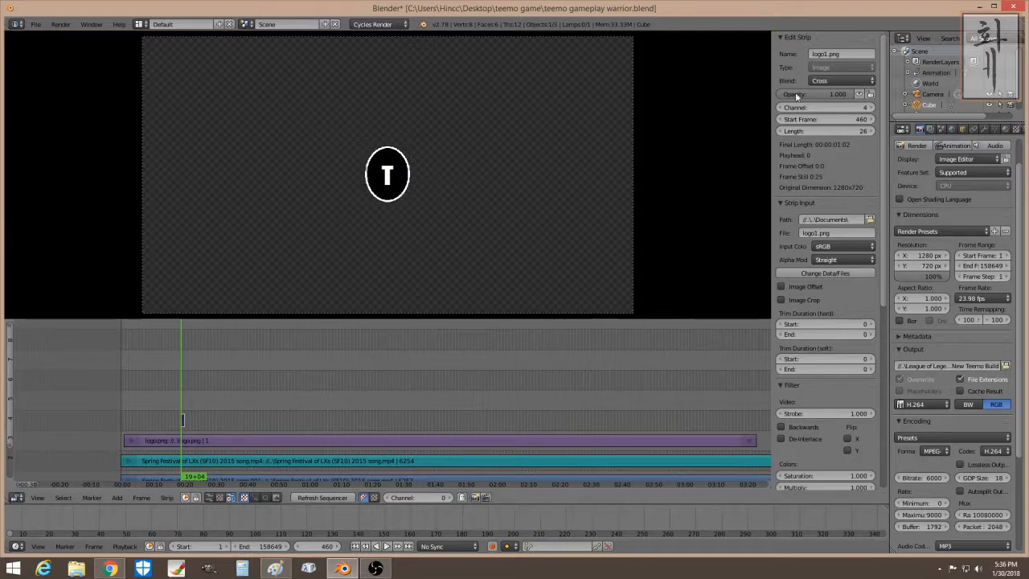
Step: Lengthen the logo1.png strip to about 489 frames and set its blend mode to Alpha Over
drag(796, 130, 873, 130)
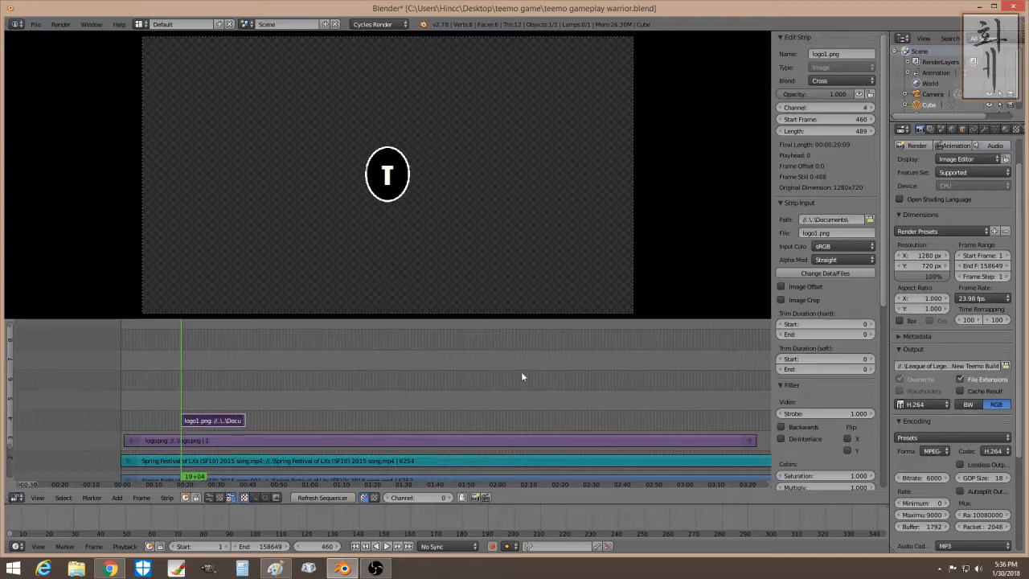
click(830, 82)
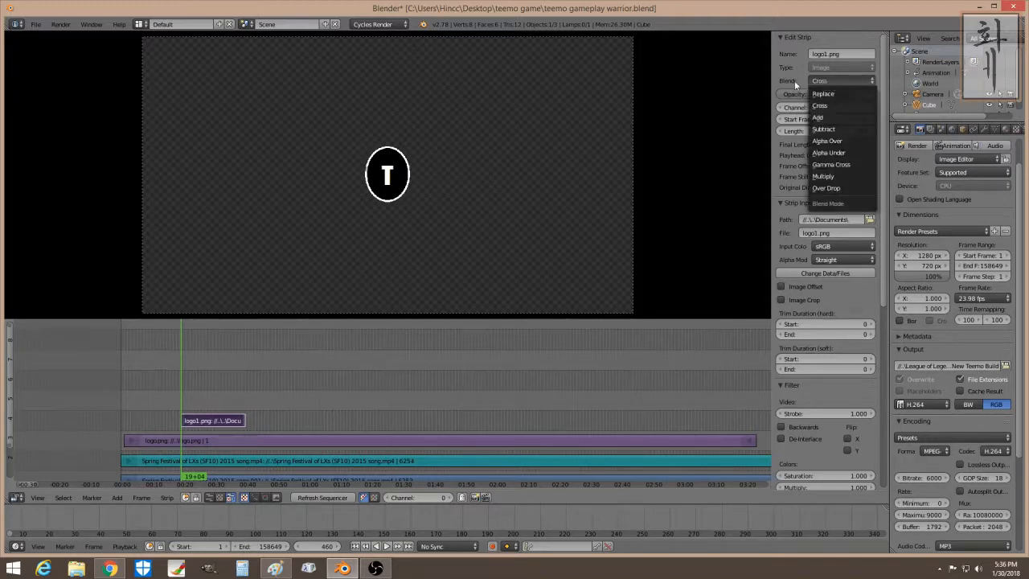
click(840, 80)
click(832, 141)
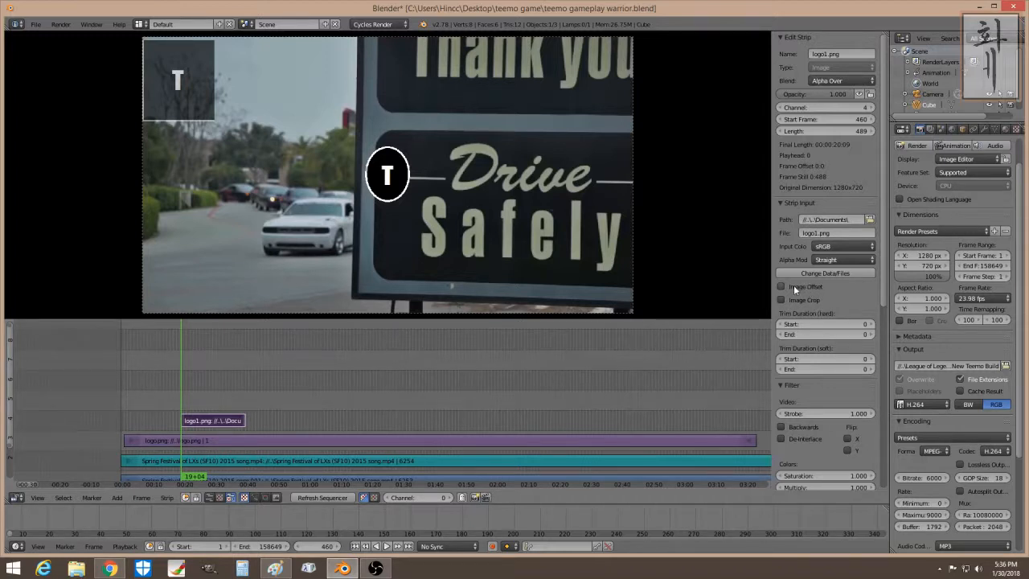
Step: Mute the Spring Festival sound strip and reselect the logo1.png strip
right_click(195, 460)
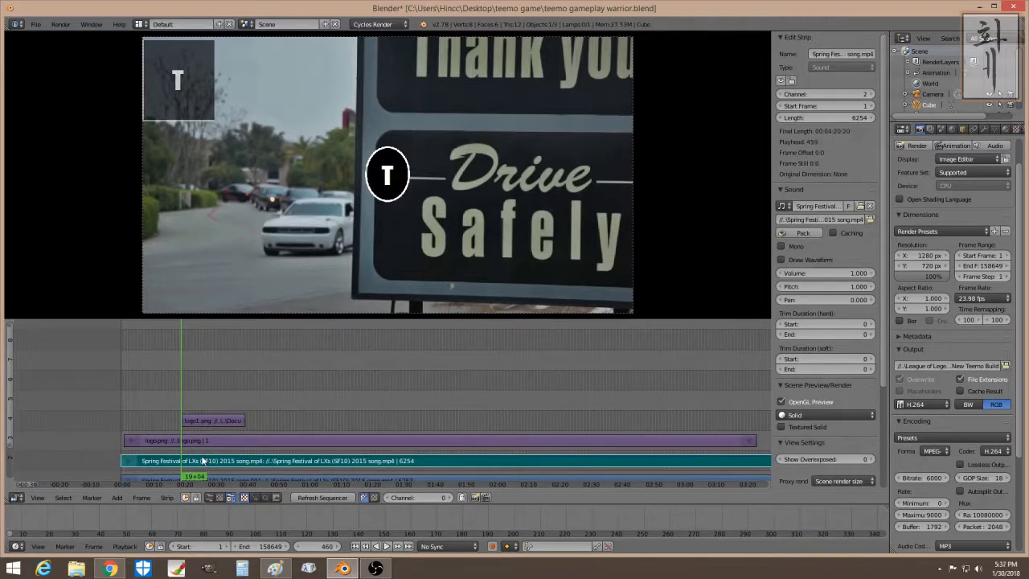
key(h)
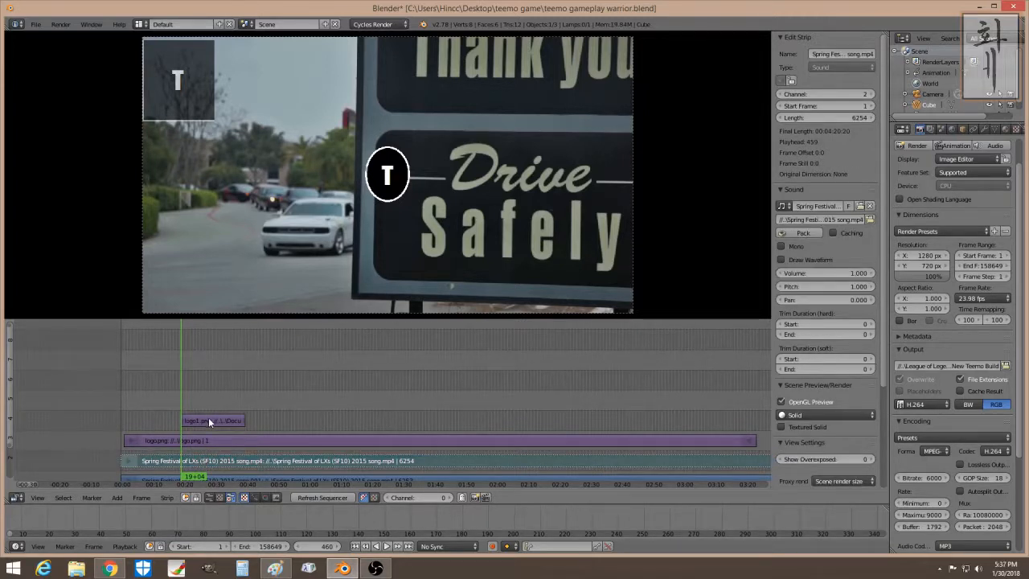
right_click(208, 419)
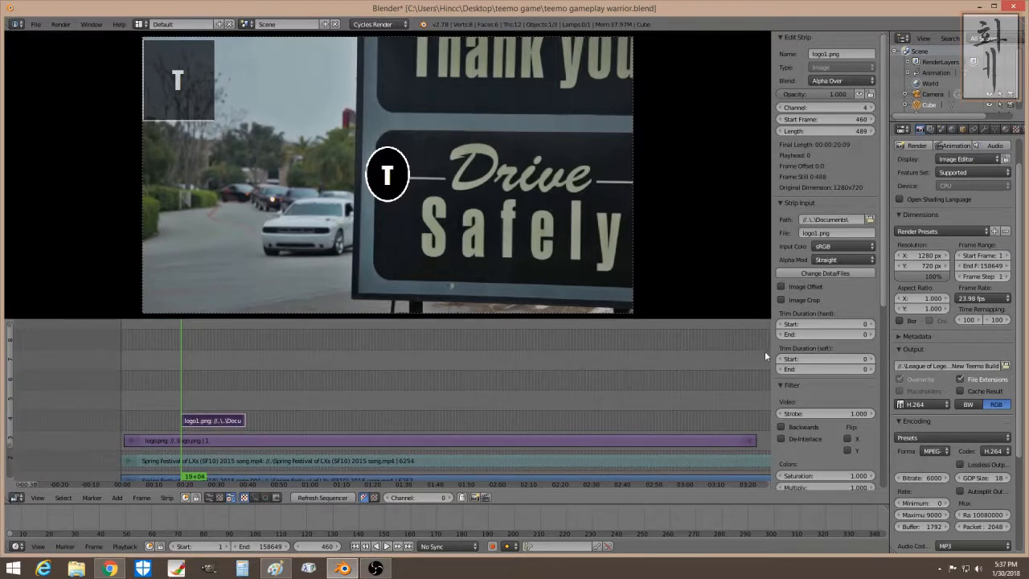
Step: Offset the logo1.png image to about X -349, Y 244, and lower its opacity to about 0.489, checking it over the footage
click(809, 286)
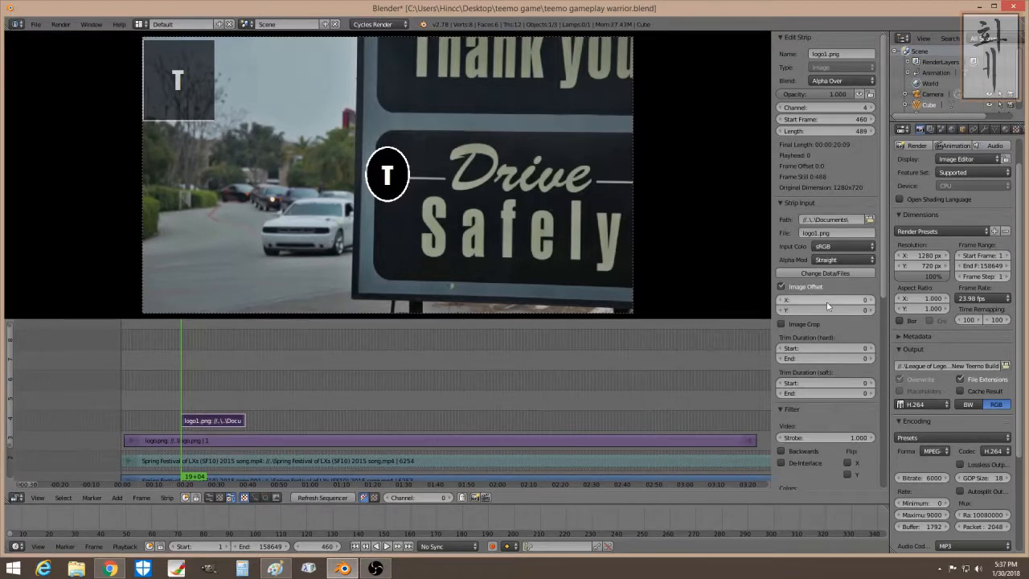
drag(824, 299, 917, 309)
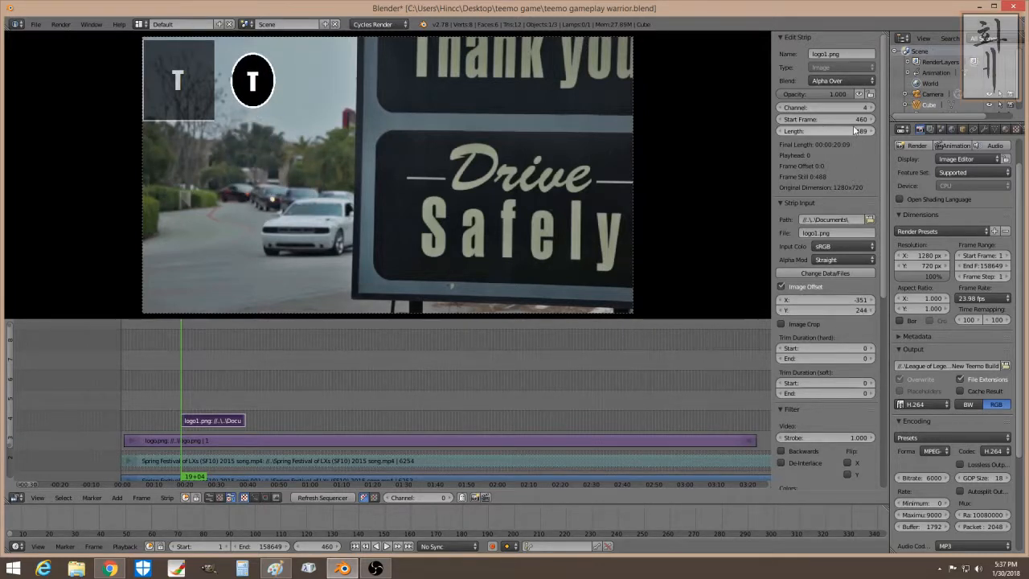
drag(833, 97, 802, 98)
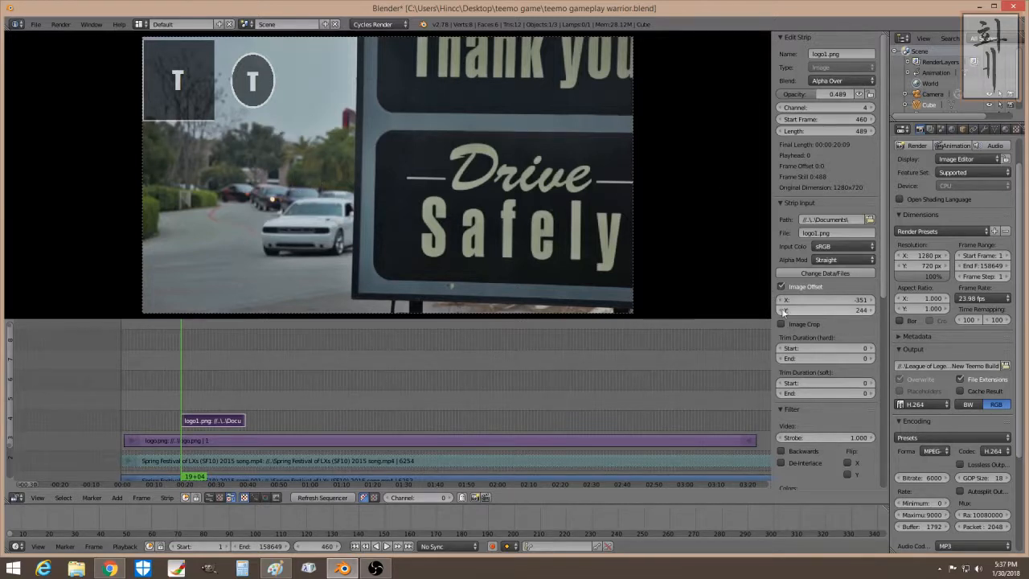
mouse_move(824, 300)
mouse_down()
mouse_move(796, 300)
mouse_move(828, 300)
mouse_up()
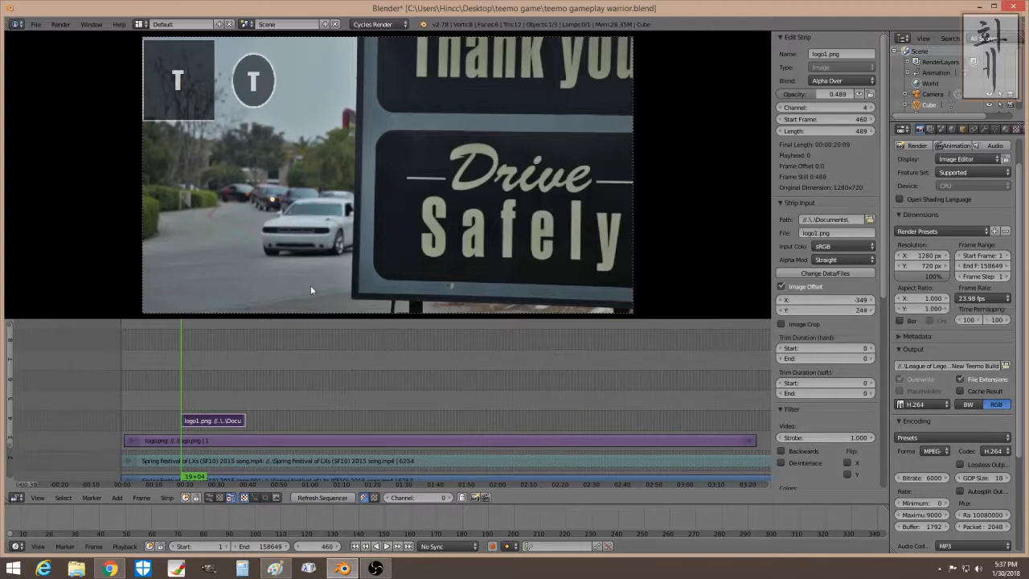
drag(195, 387, 236, 387)
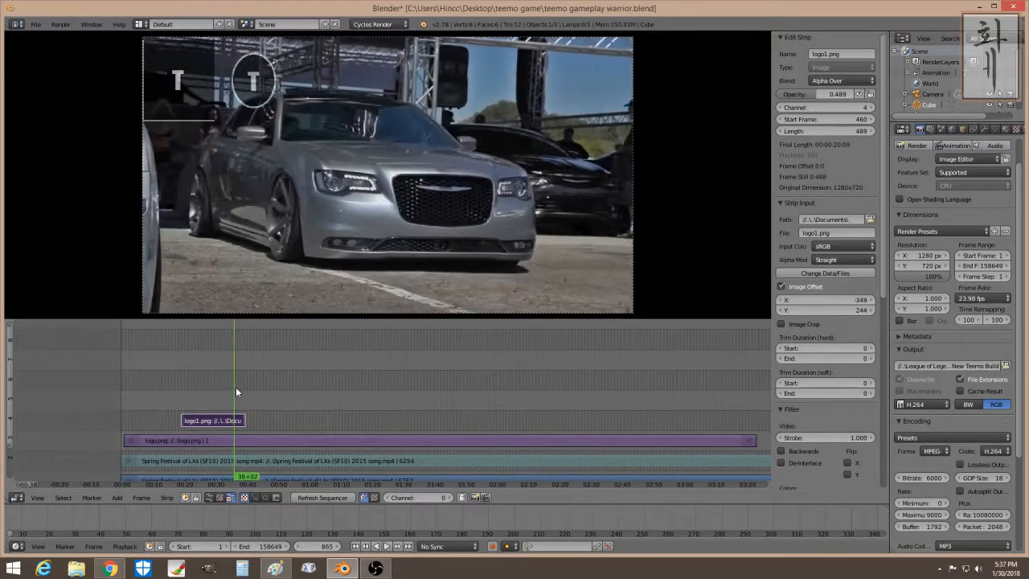